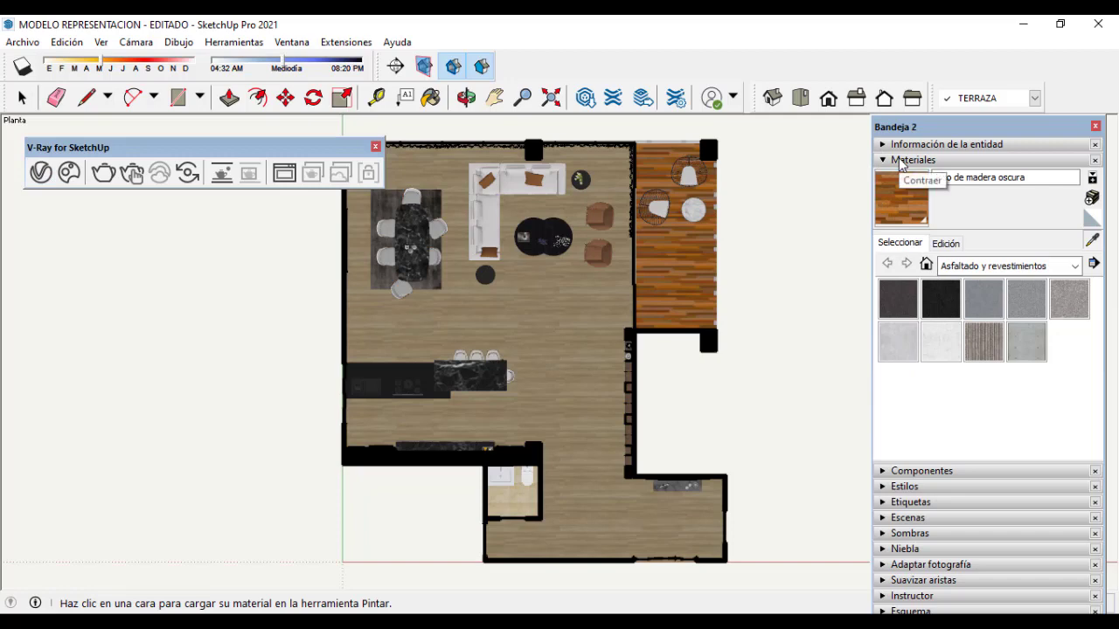
# Open the V-Ray Asset Editor, dismiss the update notification and show the parameters of the 0130_Gainsboro material
pyautogui.click(42, 173)
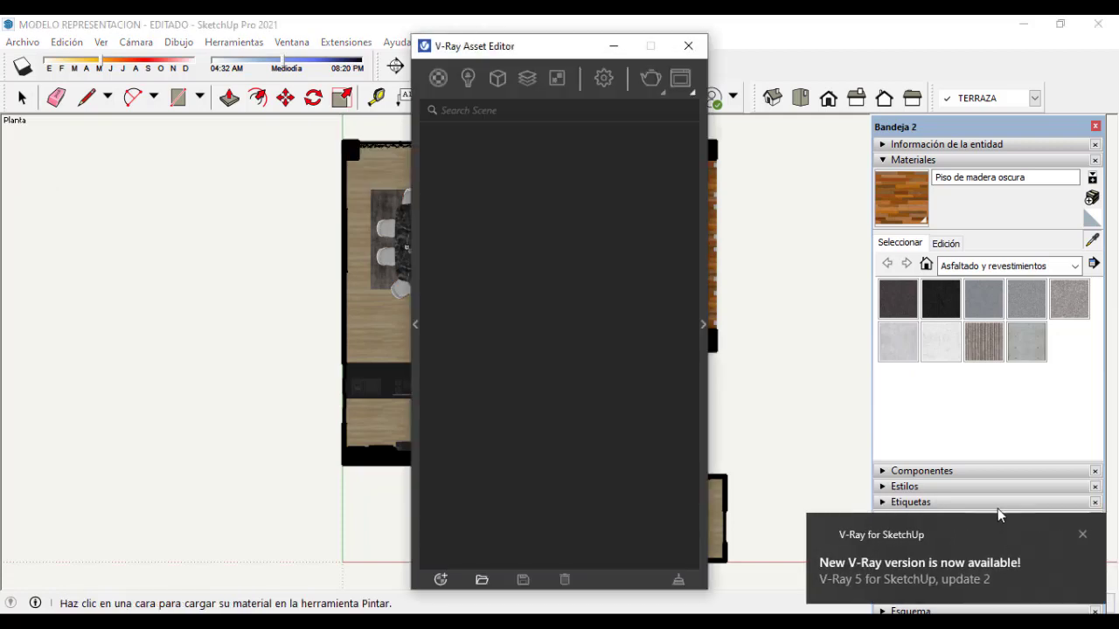
pyautogui.click(1083, 535)
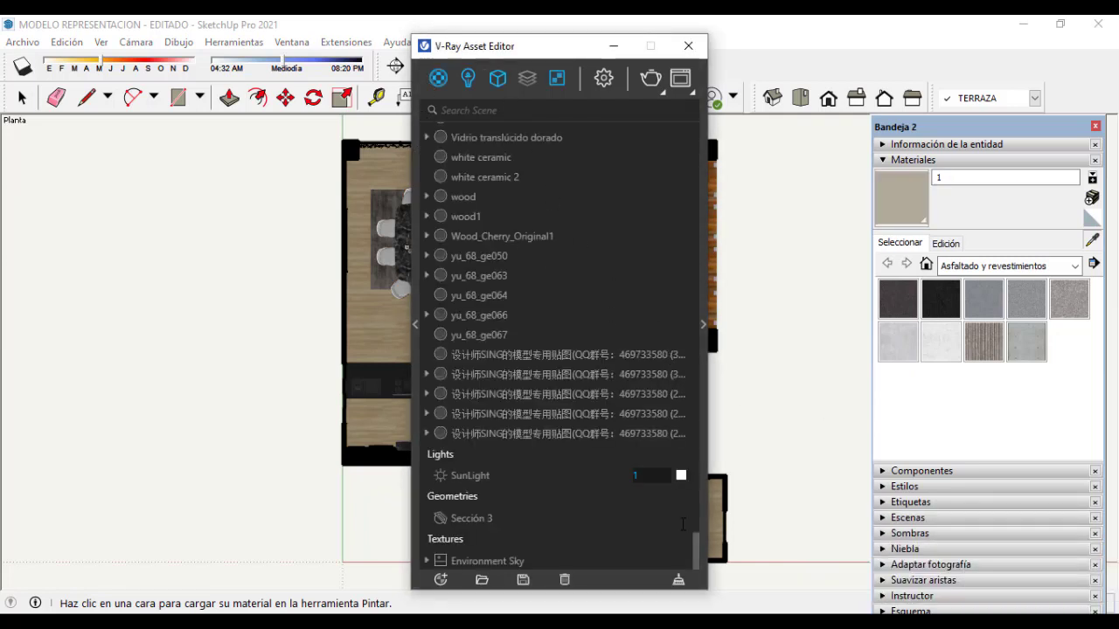
pyautogui.moveTo(696, 558); pyautogui.dragTo(678, 123)
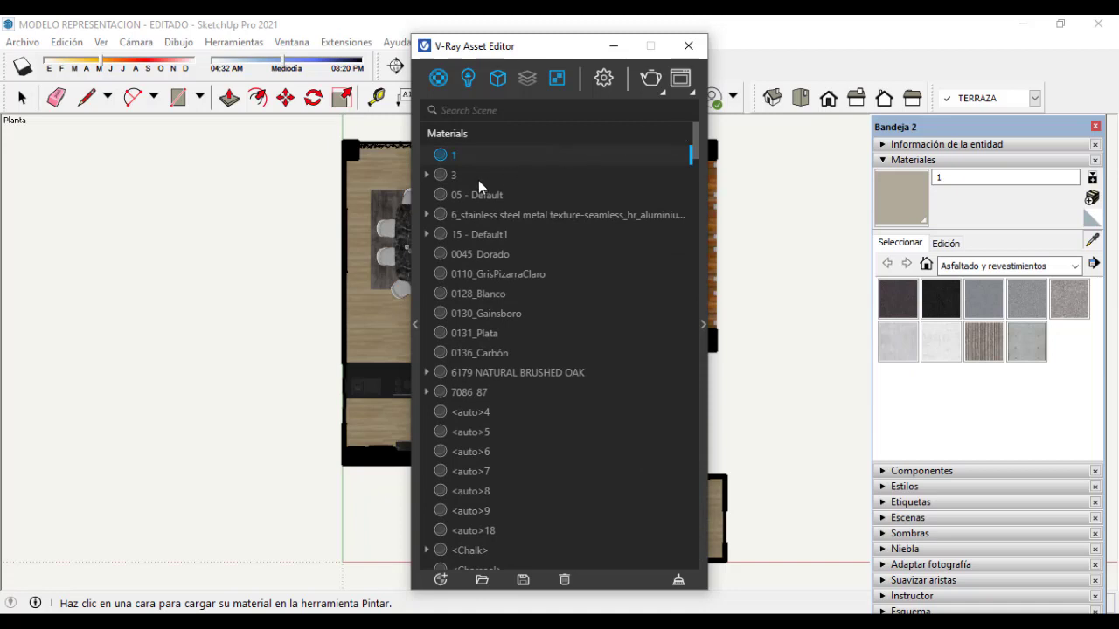
pyautogui.click(466, 313)
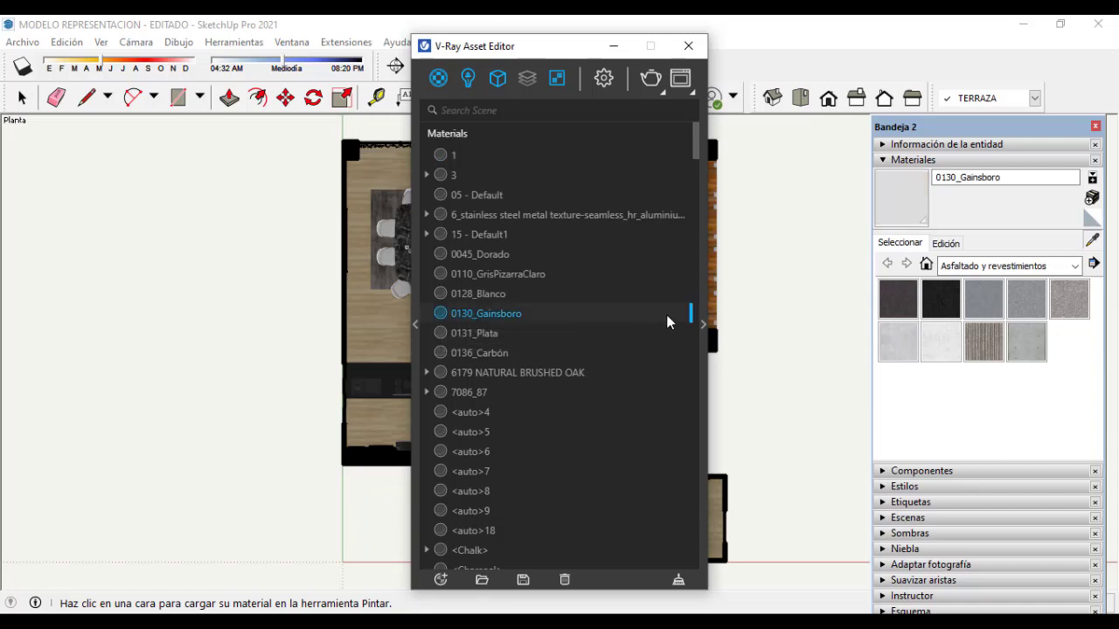
pyautogui.click(704, 324)
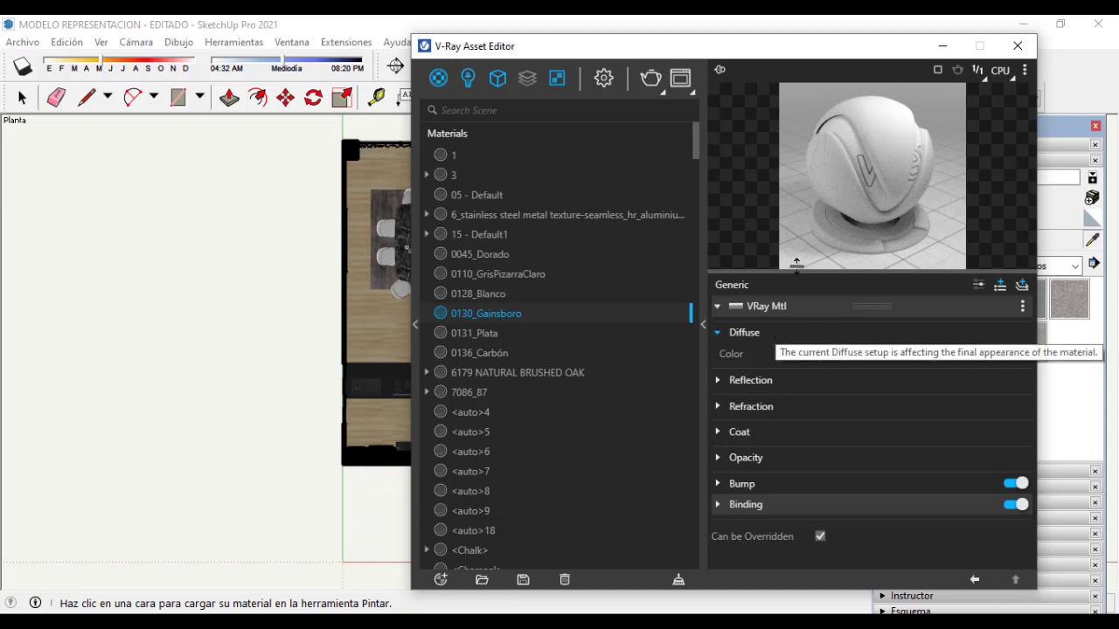
# Arrange the Asset Editor and the materials tray on either side of the floor plan so the whole plan is visible
pyautogui.moveTo(703, 48); pyautogui.dragTo(313, 64)
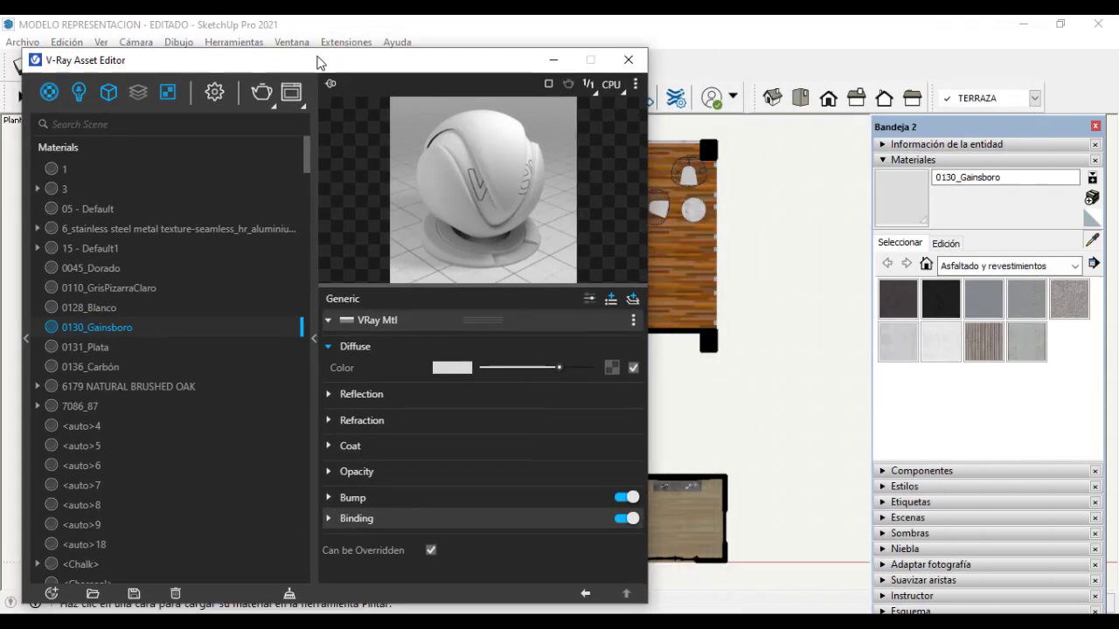
pyautogui.scroll(-3, 807, 305)
pyautogui.scroll(2, 690, 370)
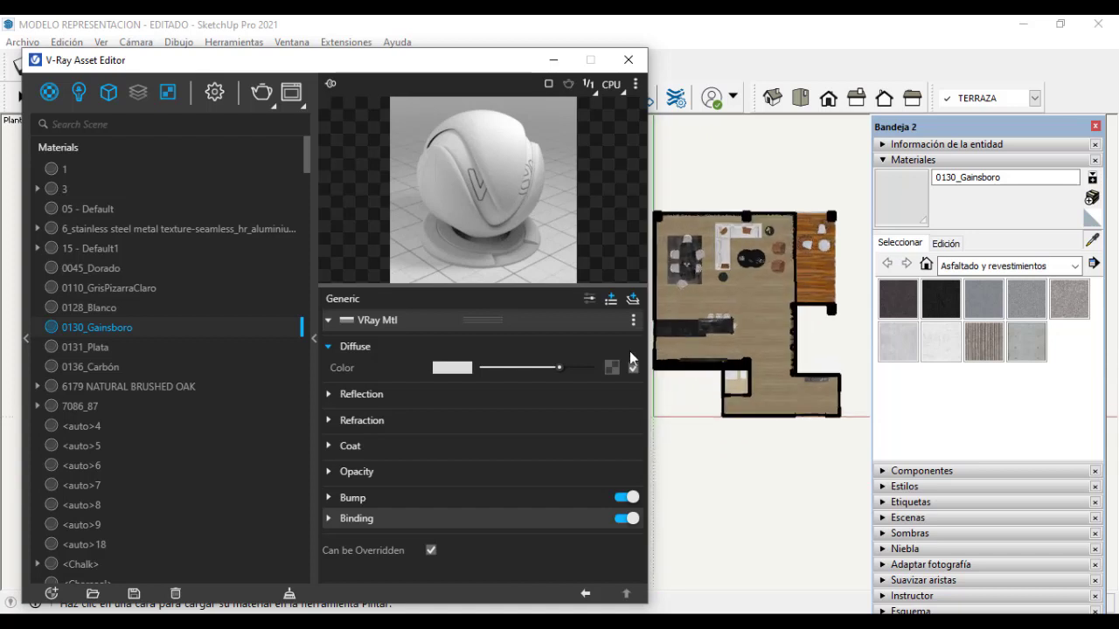
pyautogui.moveTo(995, 129); pyautogui.dragTo(1115, 72)
pyautogui.scroll(4, 700, 183)
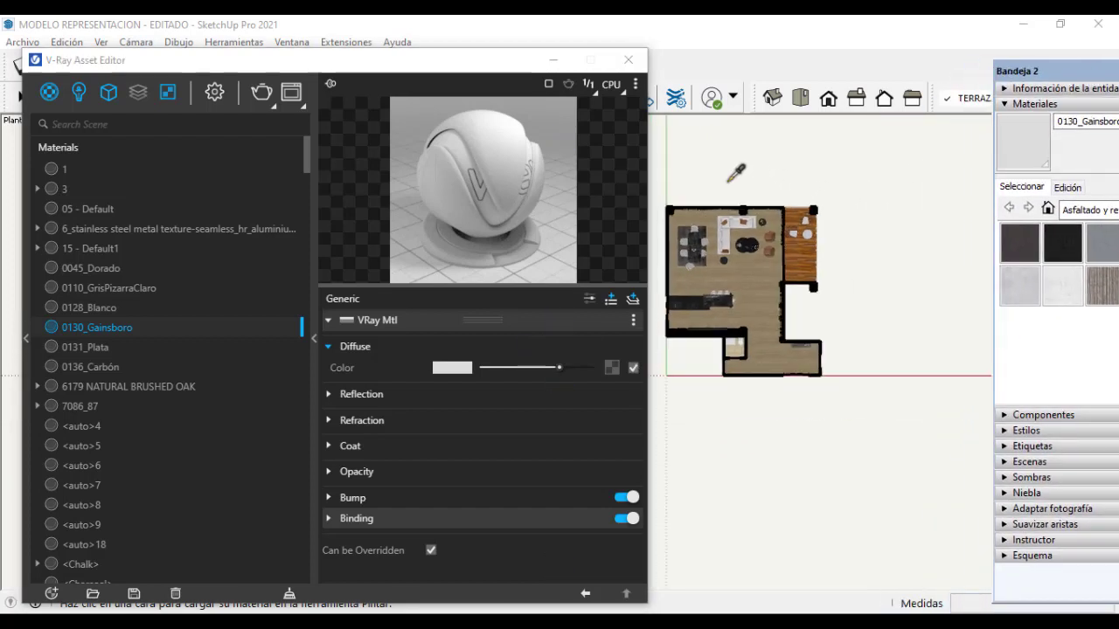
pyautogui.scroll(1, 706, 225)
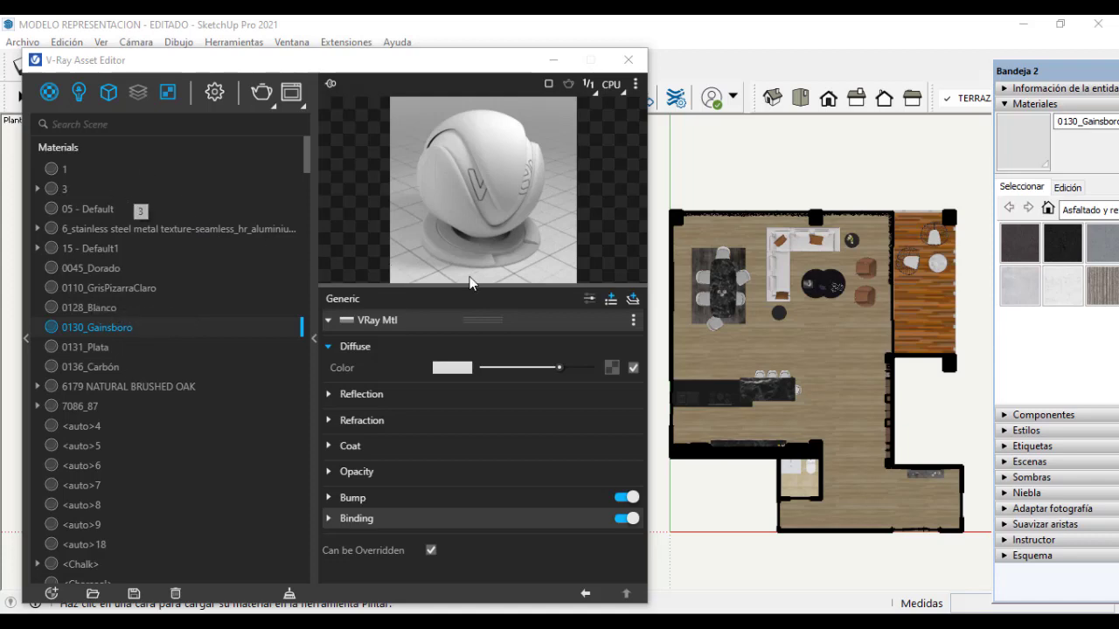
pyautogui.moveTo(1040, 74); pyautogui.dragTo(1024, 77)
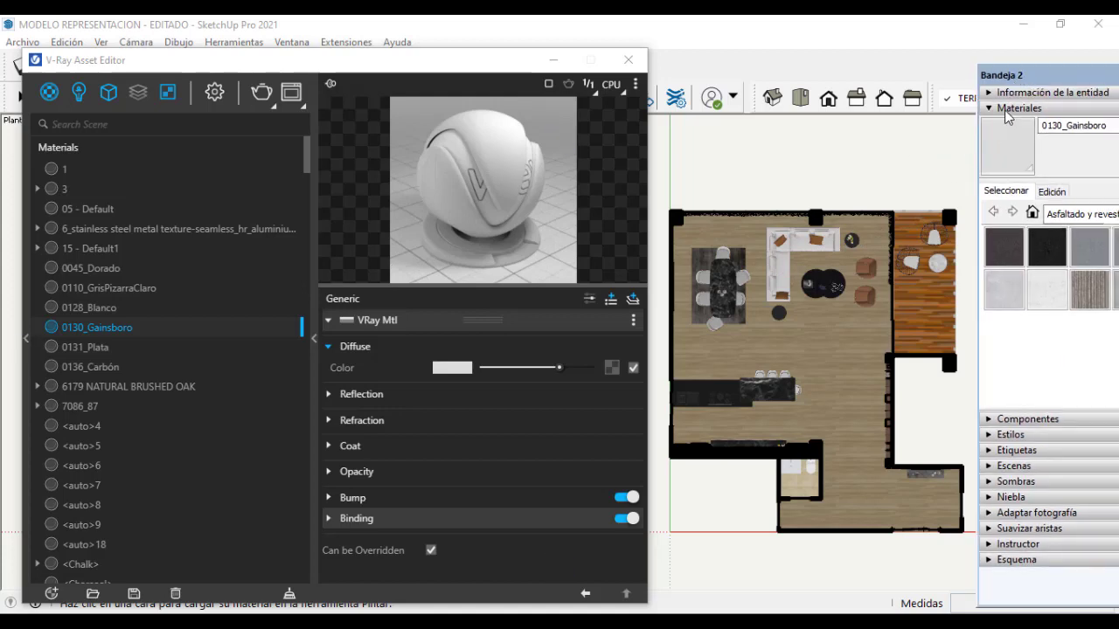
# Sample the interior wood floor's material and examine its Diffuse, Opacity and Binding parameters
pyautogui.keyDown('alt'); pyautogui.click(862, 365); pyautogui.keyUp('alt')
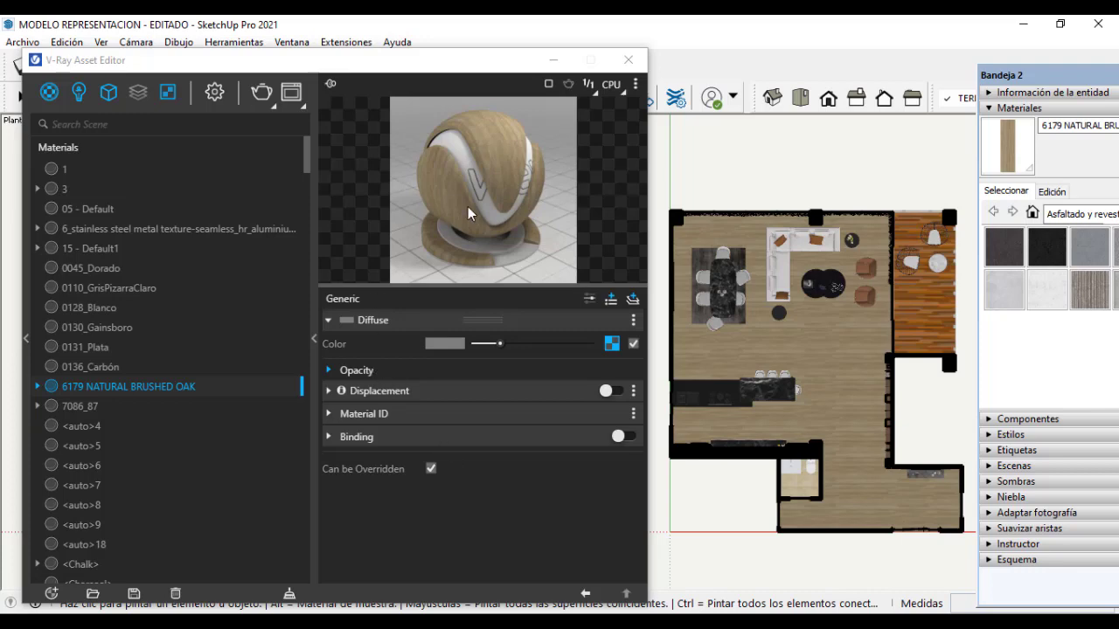
pyautogui.click(329, 322)
pyautogui.click(329, 321)
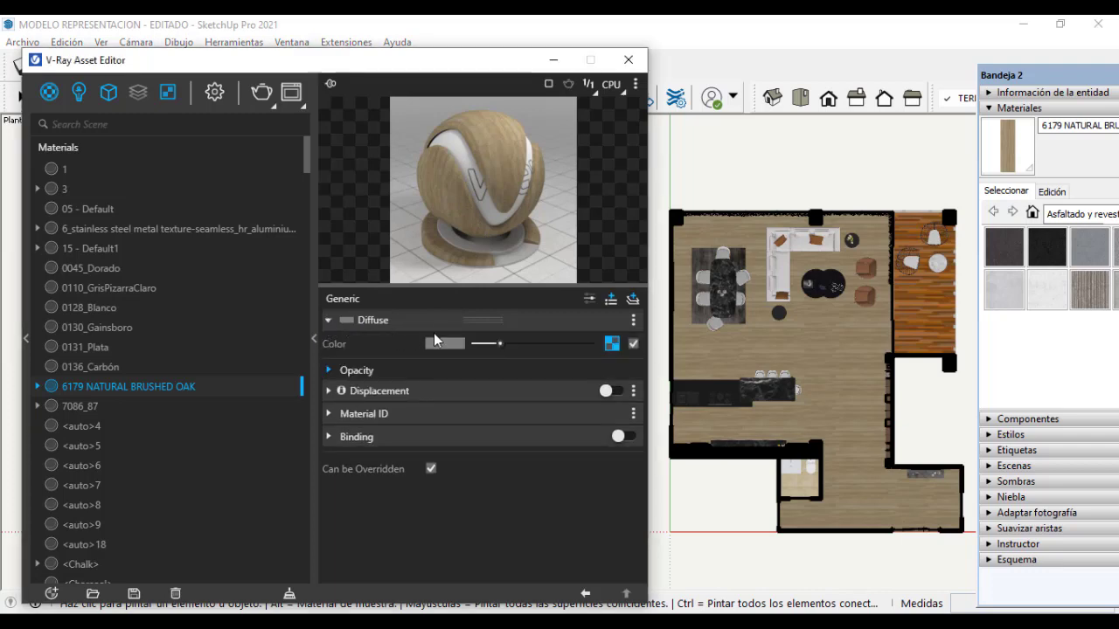
pyautogui.click(634, 320)
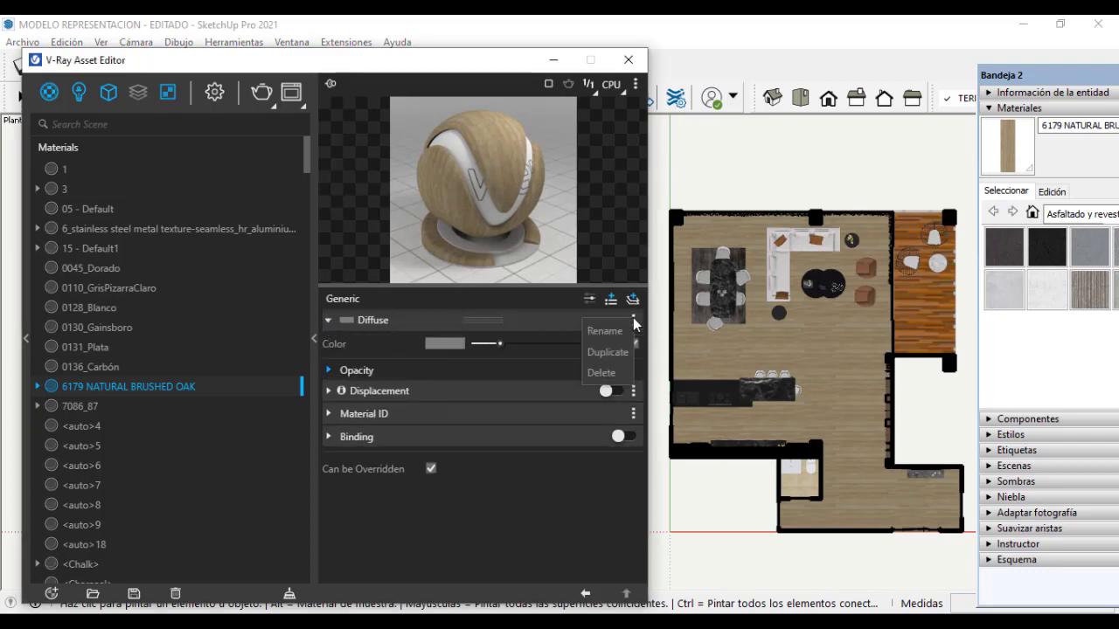
pyautogui.click(444, 362)
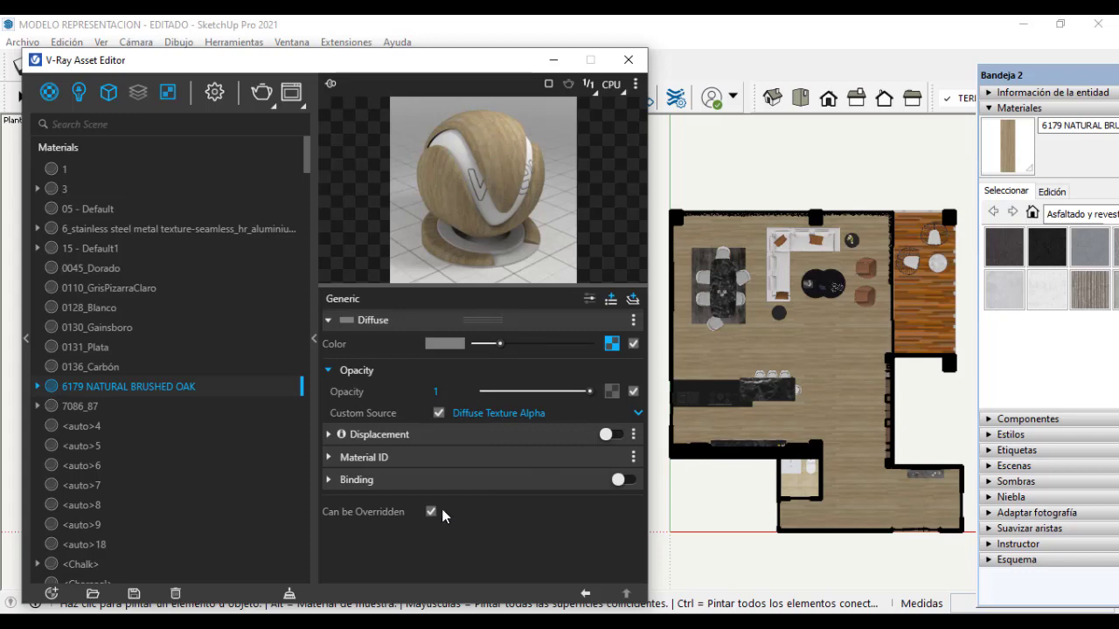
pyautogui.click(329, 482)
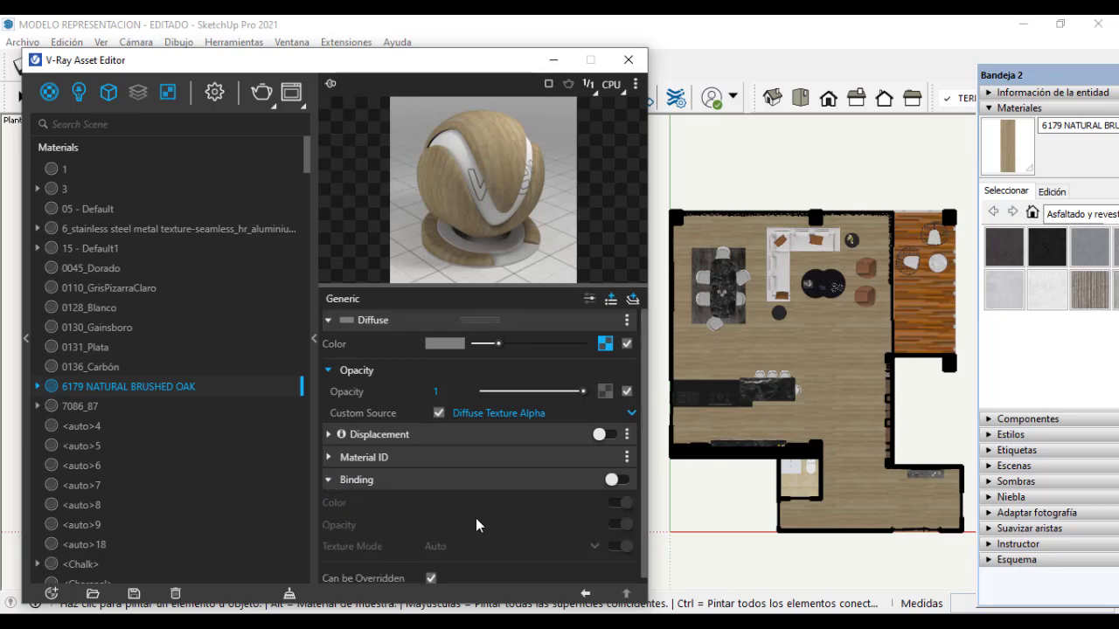
pyautogui.scroll(-1, 476, 524)
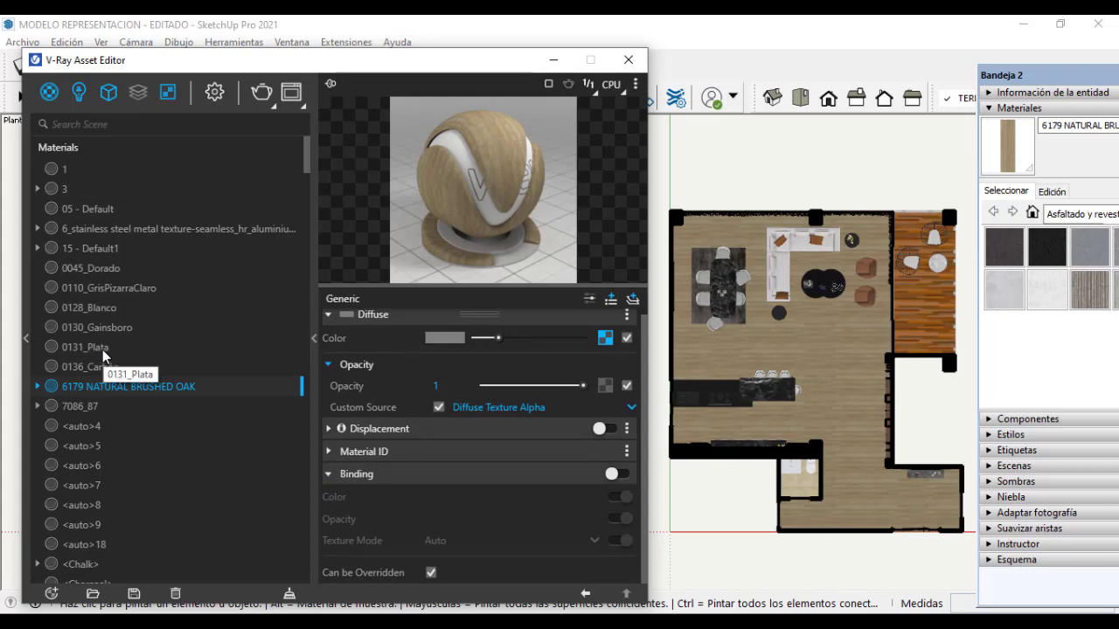
# Preview the 0131_Plata material and reposition the materials tray so its sampling tool is accessible
pyautogui.click(63, 347)
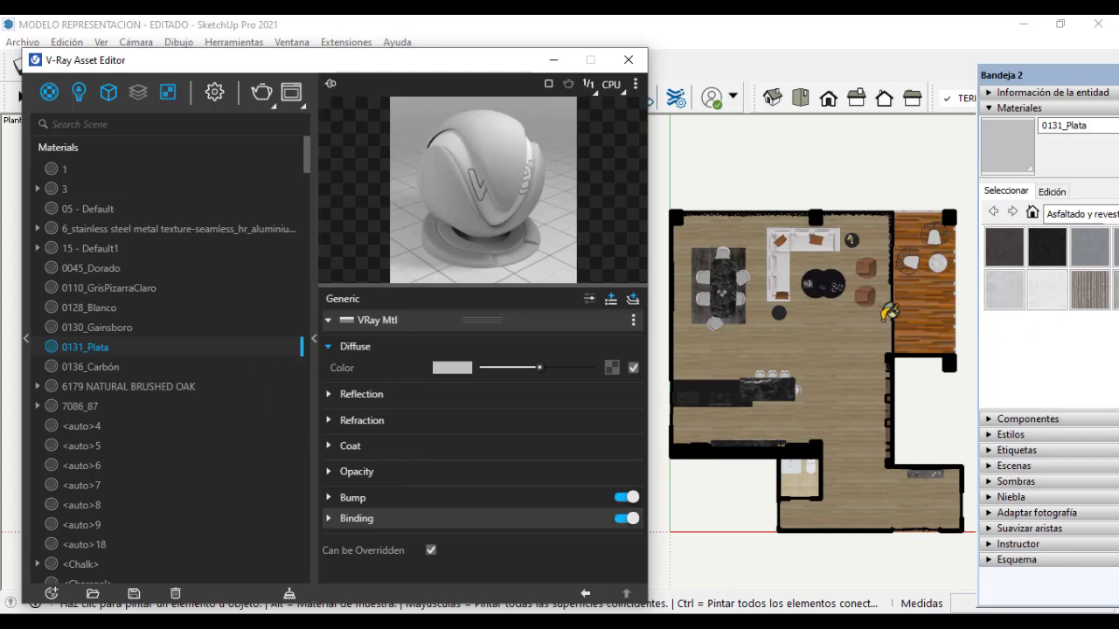
pyautogui.click(1043, 78)
pyautogui.moveTo(1044, 78); pyautogui.dragTo(932, 70)
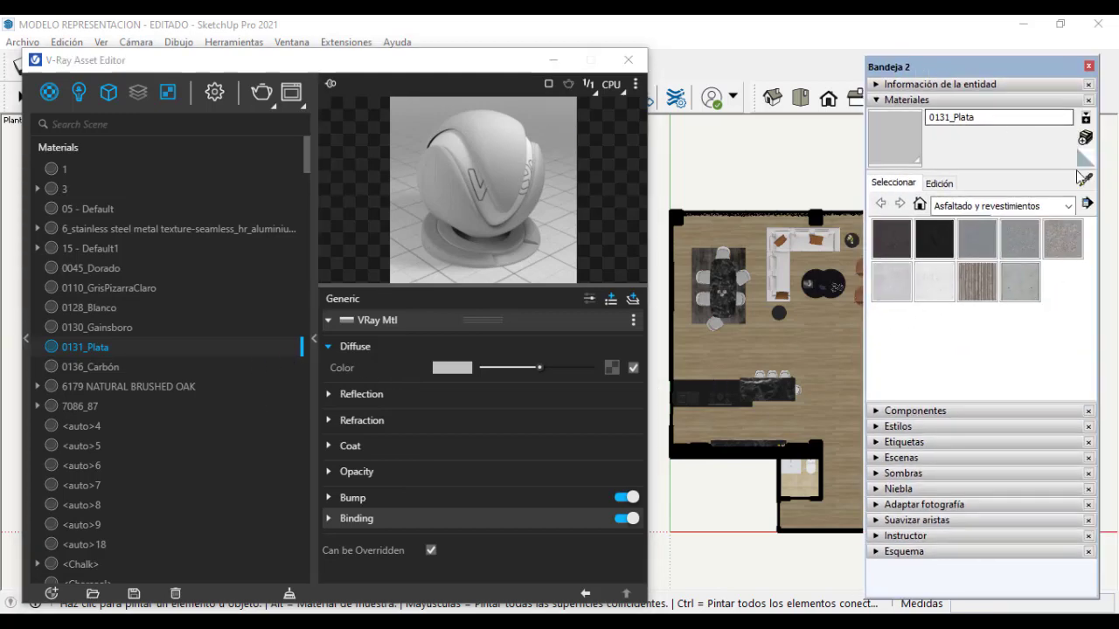
# Sample the 6179 NATURAL BRUSHED OAK floor again and review its Diffuse layer and remaining parameter groups
pyautogui.keyDown('alt'); pyautogui.click(796, 354); pyautogui.keyUp('alt')
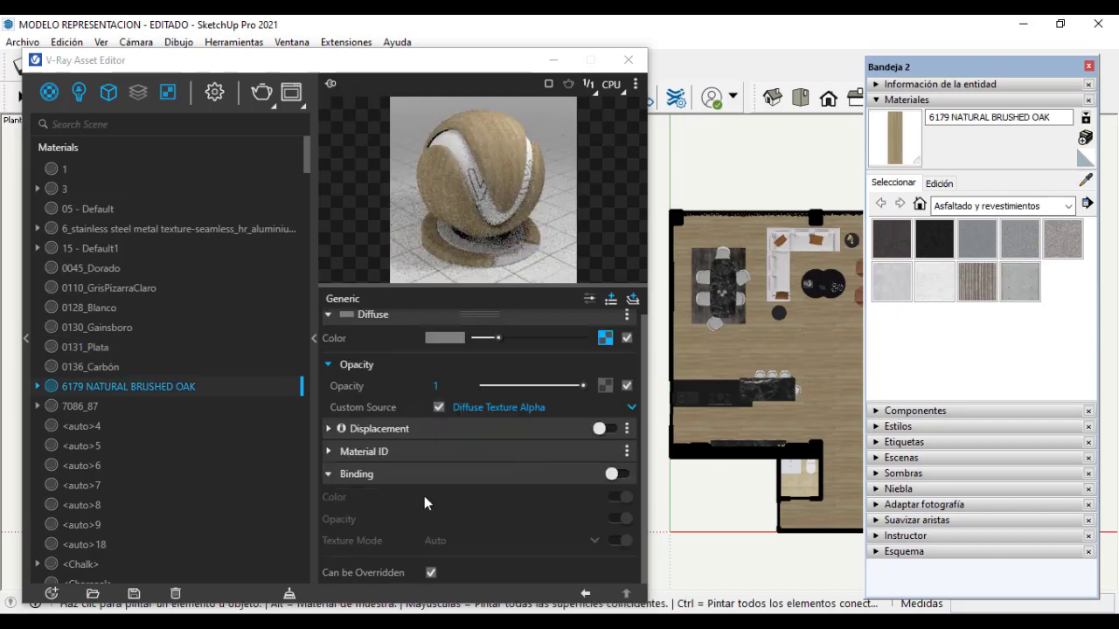
pyautogui.click(332, 342)
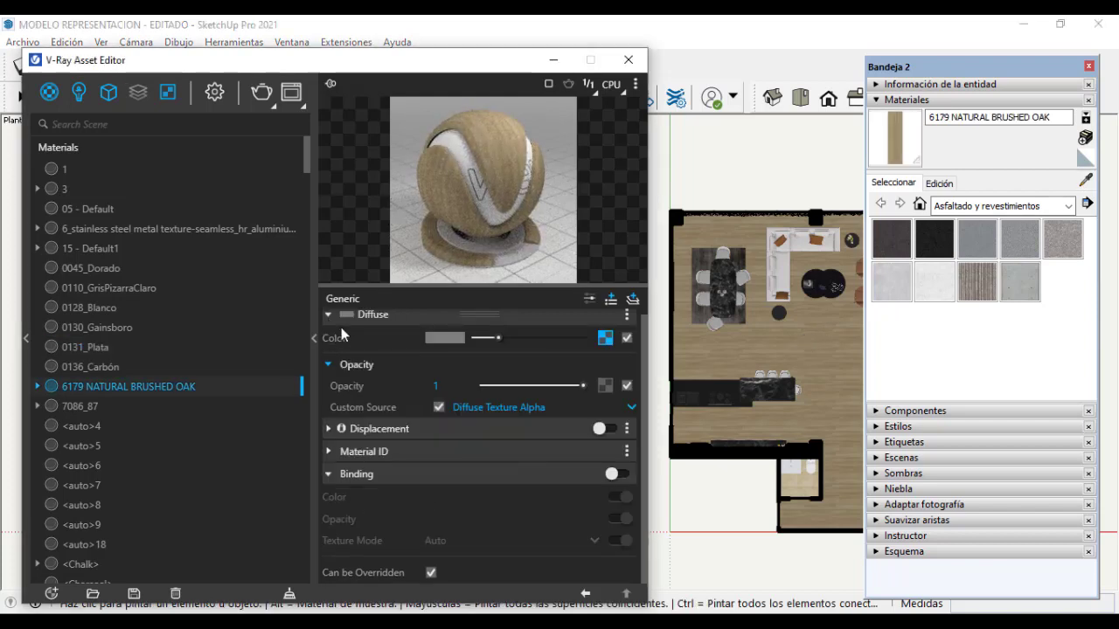
pyautogui.click(329, 321)
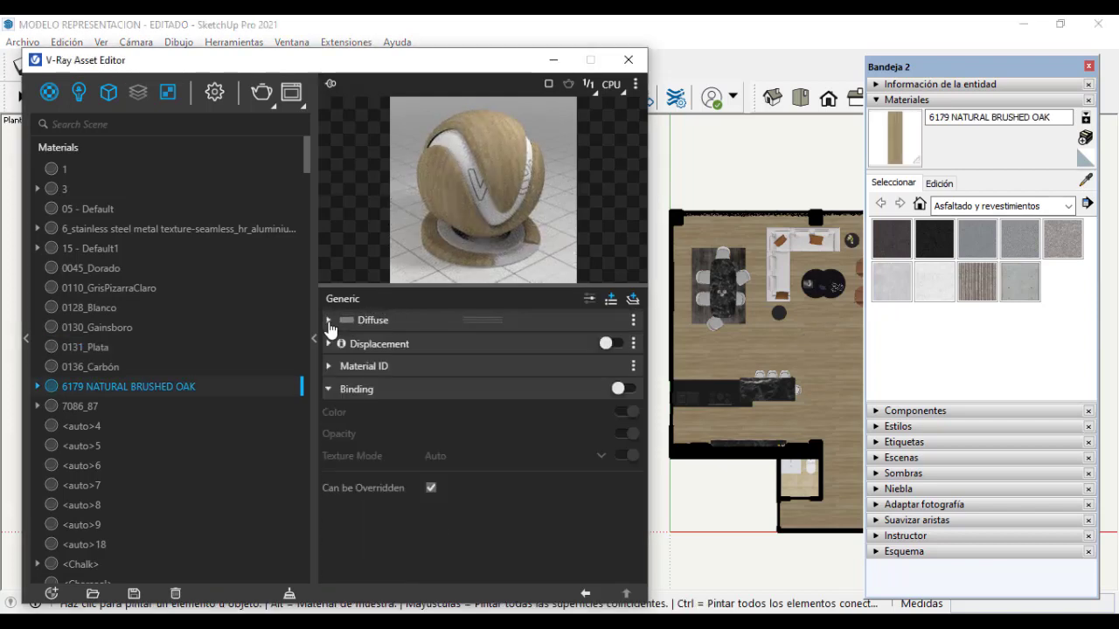
pyautogui.click(329, 321)
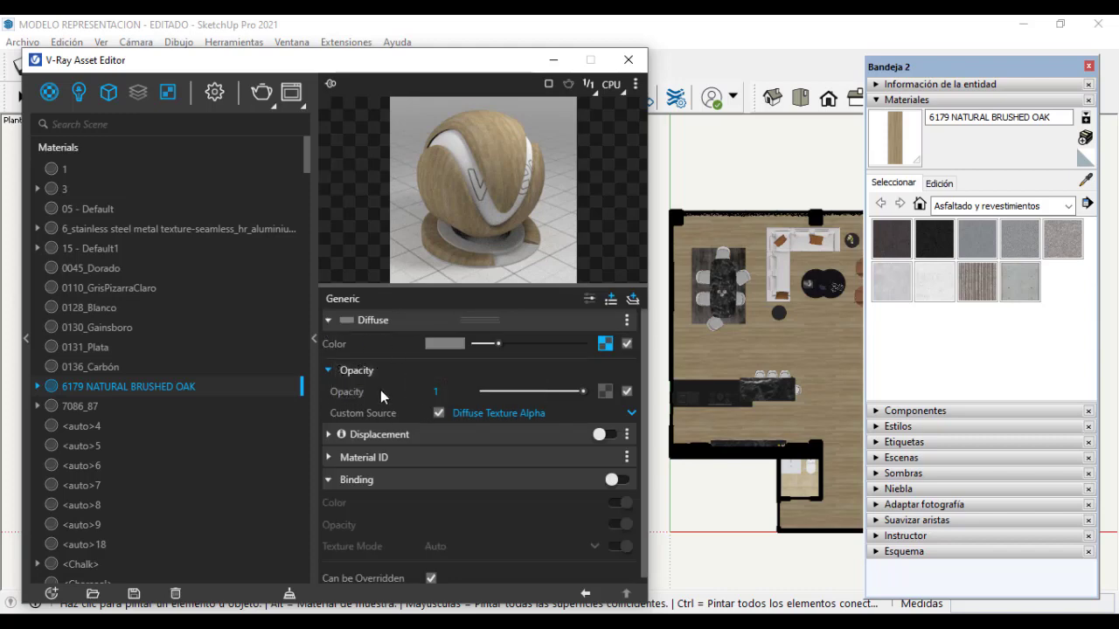
pyautogui.scroll(-1, 394, 512)
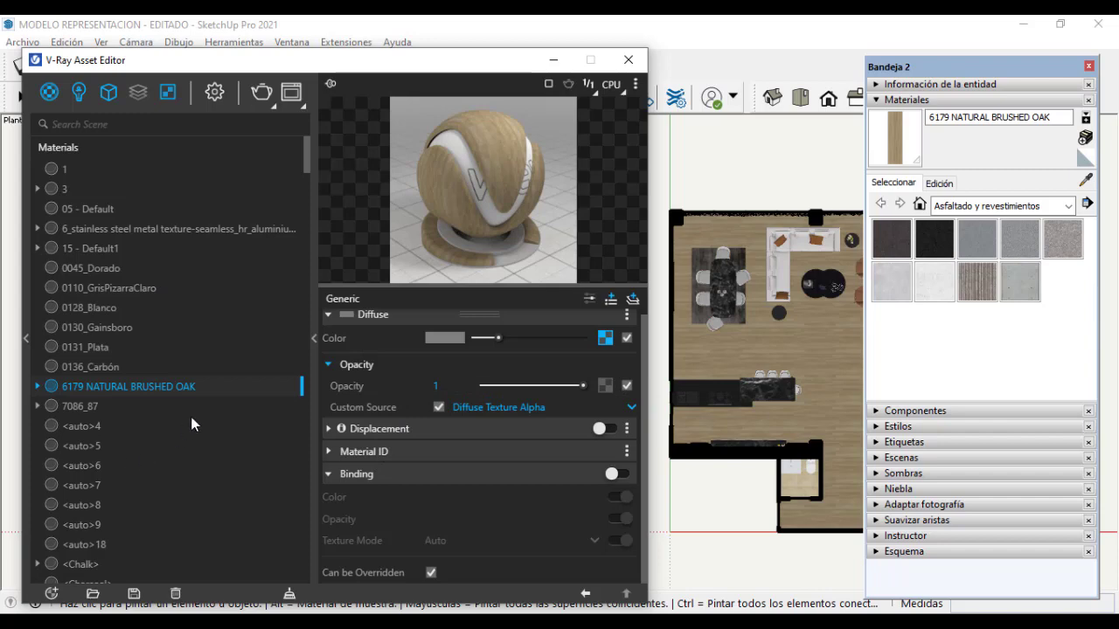
# Select the [Translucent_Glass_Gray]1 material in the scene's material list
pyautogui.scroll(-15, 257, 366)
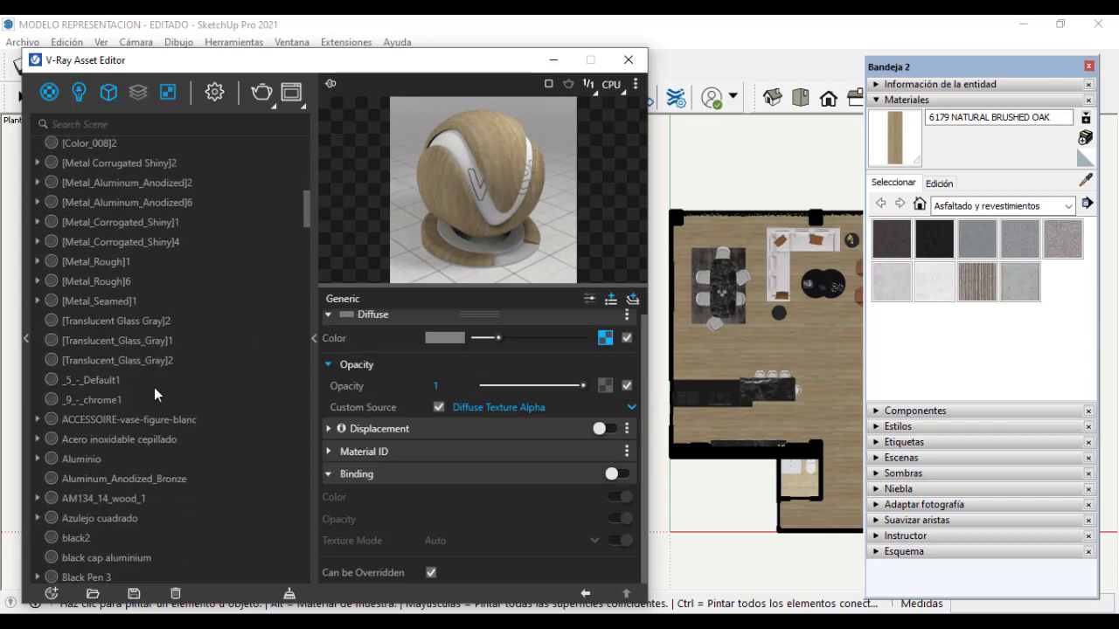
pyautogui.click(120, 340)
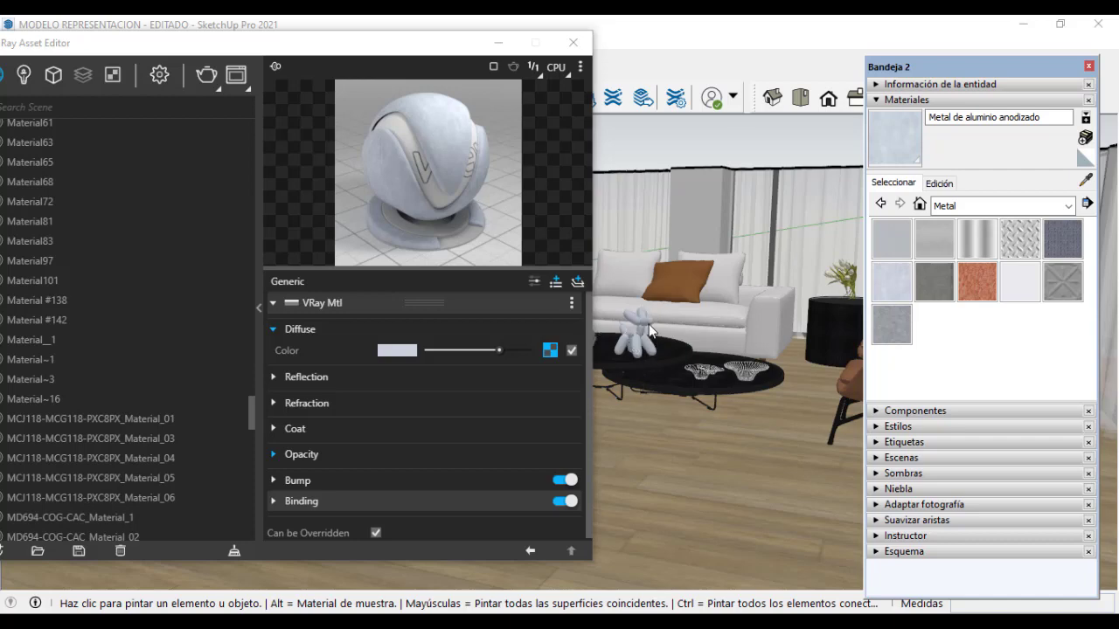
# Sample the material of the balloon-dog figure on the coffee table and move the Asset Editor clear of the living room view
pyautogui.scroll(1, 650, 330)
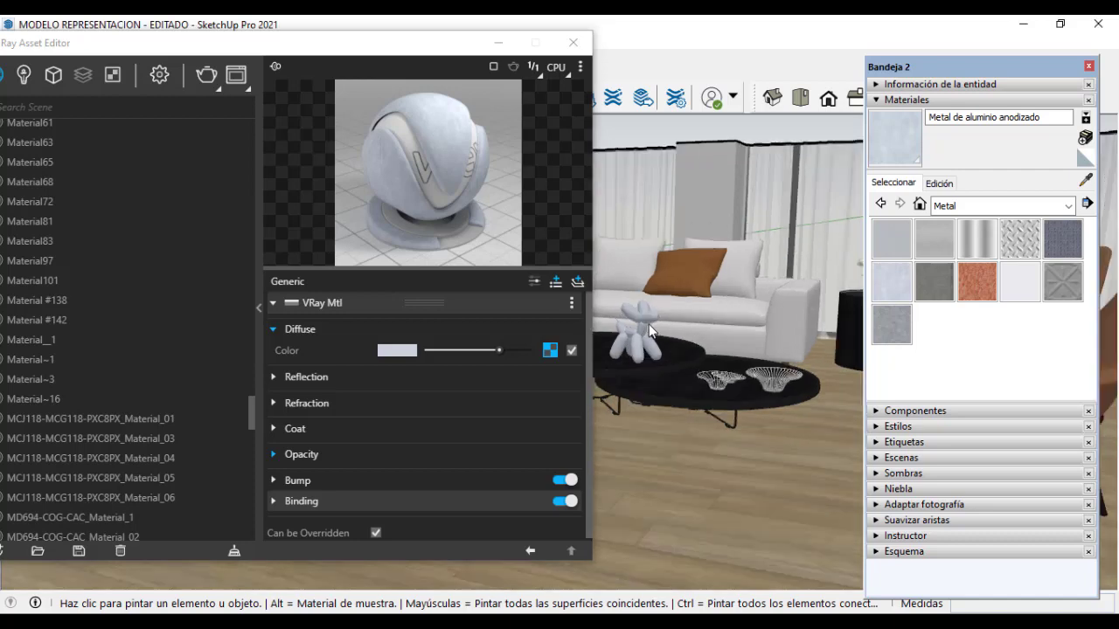
pyautogui.click(1087, 180)
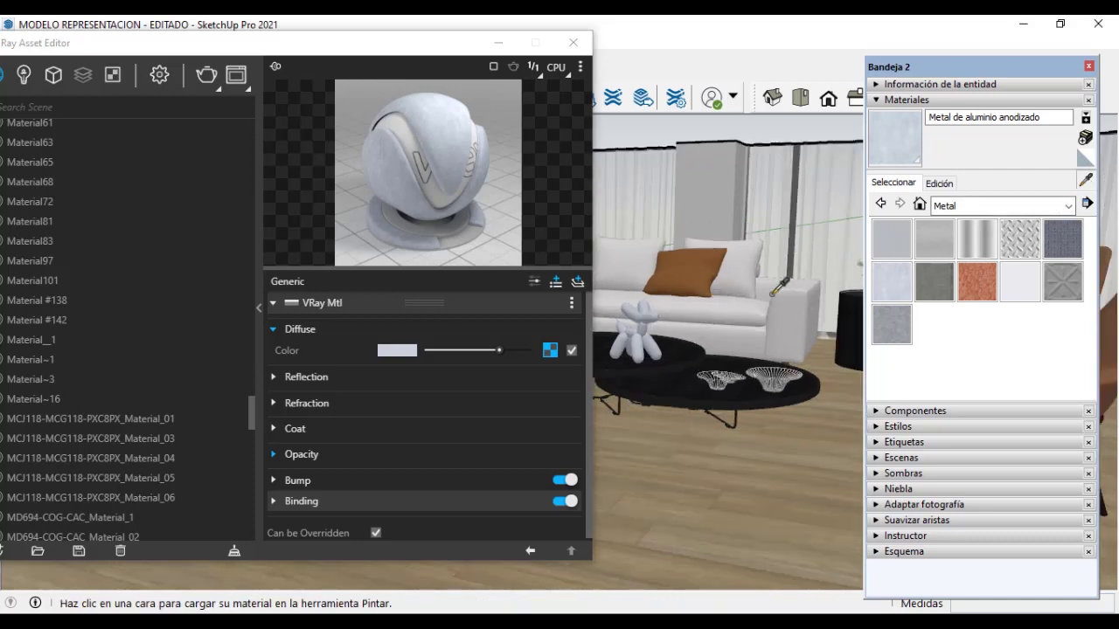
pyautogui.click(647, 314)
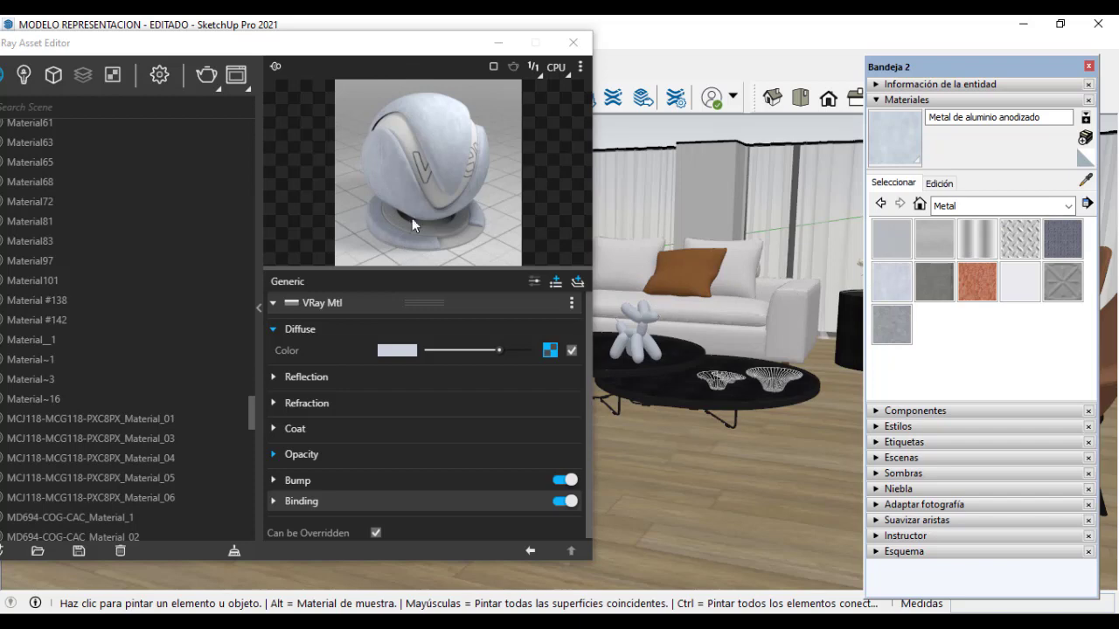
pyautogui.click(388, 59)
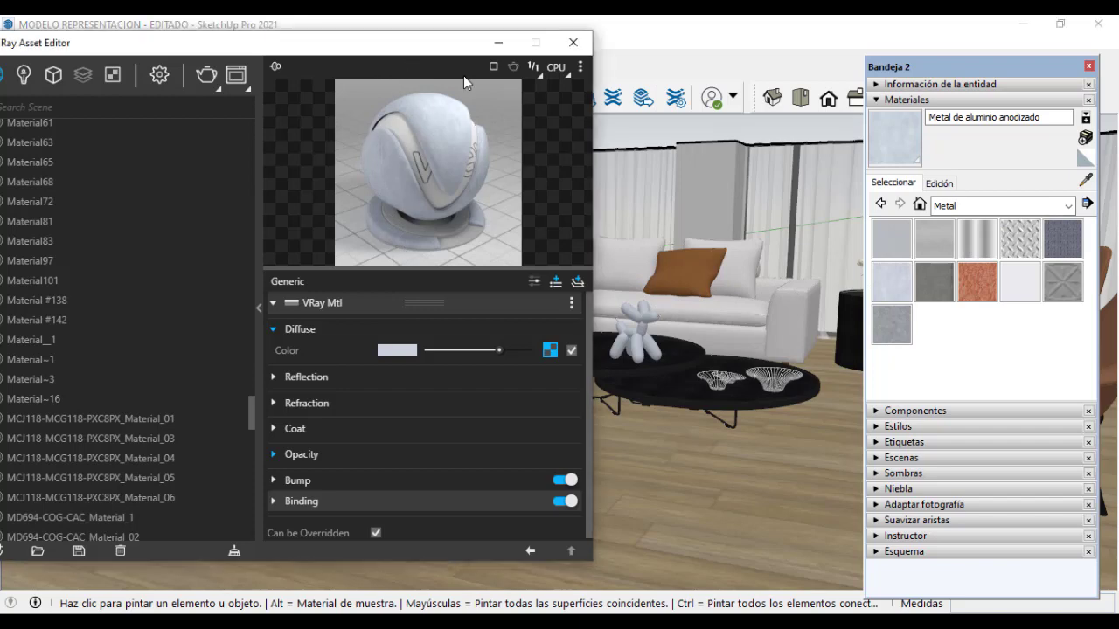
pyautogui.moveTo(414, 48); pyautogui.dragTo(317, 42)
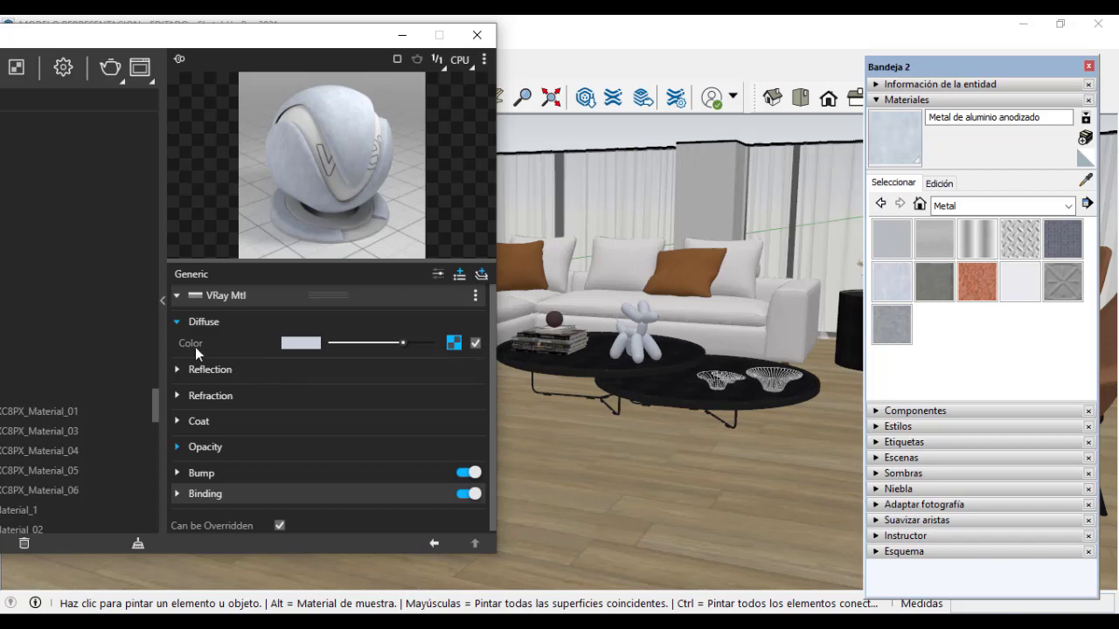
# Examine the VRay Mtl layer of the Metal de aluminio anodizado material, including its layer options and Diffuse parameters
pyautogui.click(182, 323)
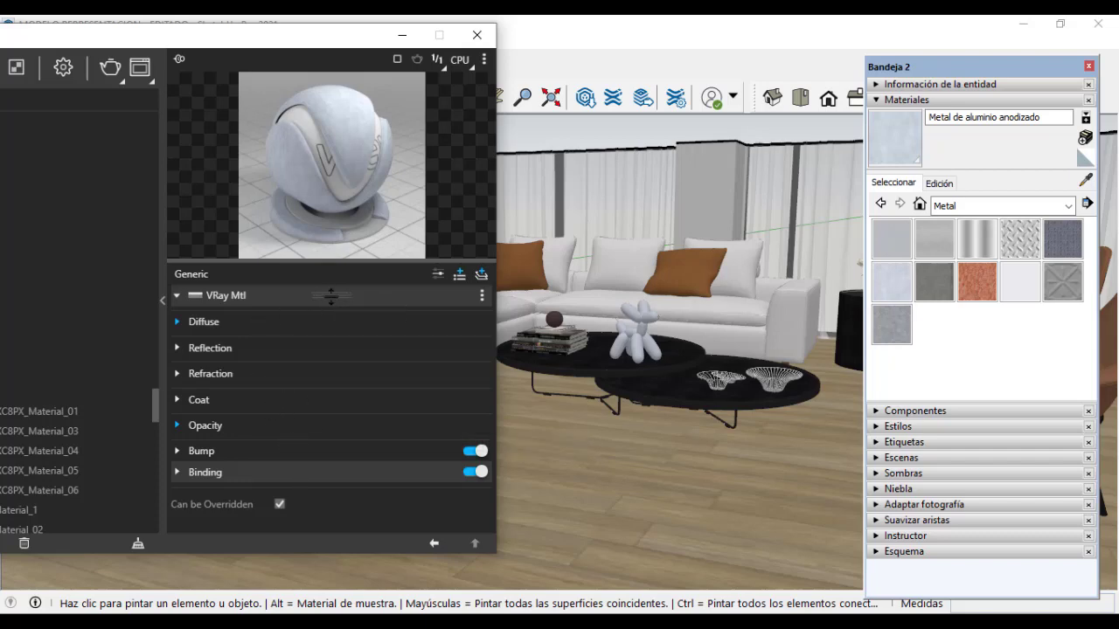
pyautogui.moveTo(331, 294); pyautogui.dragTo(335, 337)
pyautogui.click(481, 295)
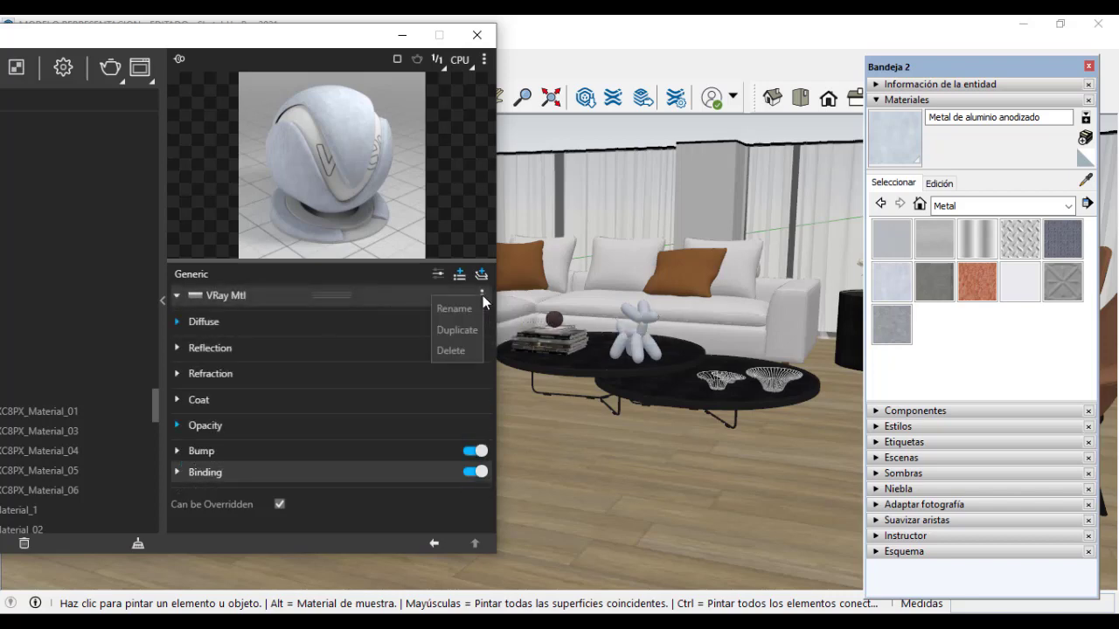
pyautogui.click(178, 296)
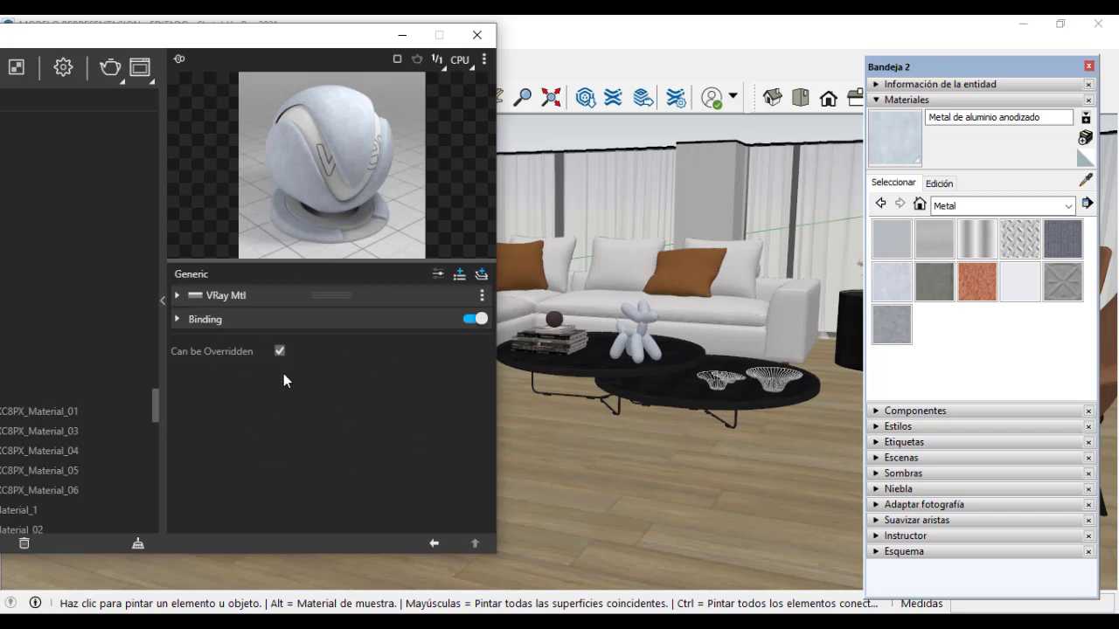
pyautogui.click(177, 298)
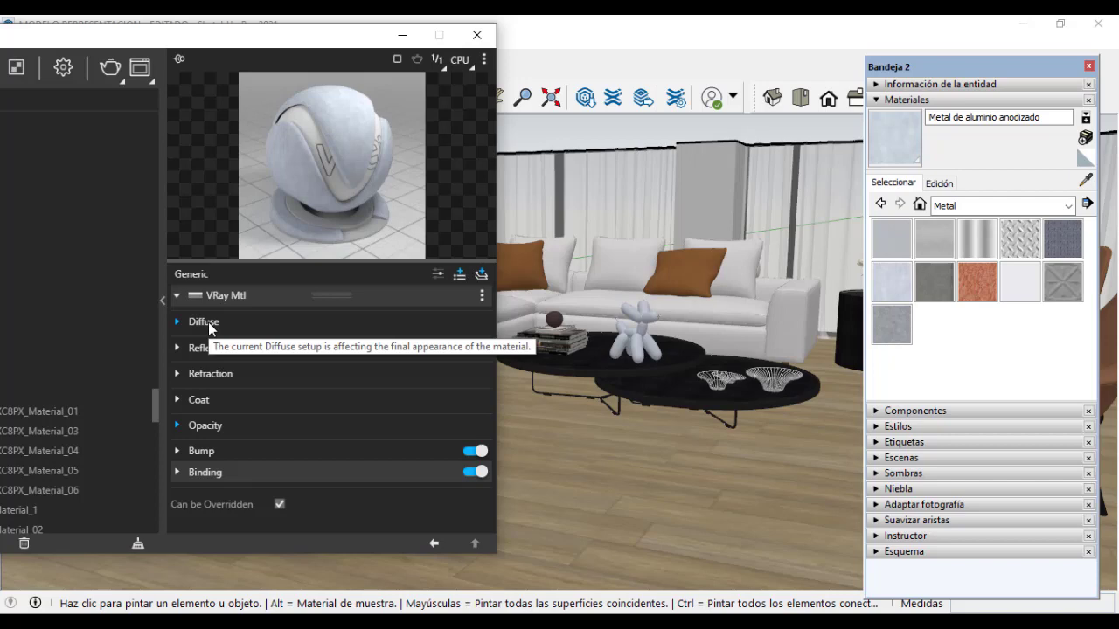
pyautogui.click(177, 322)
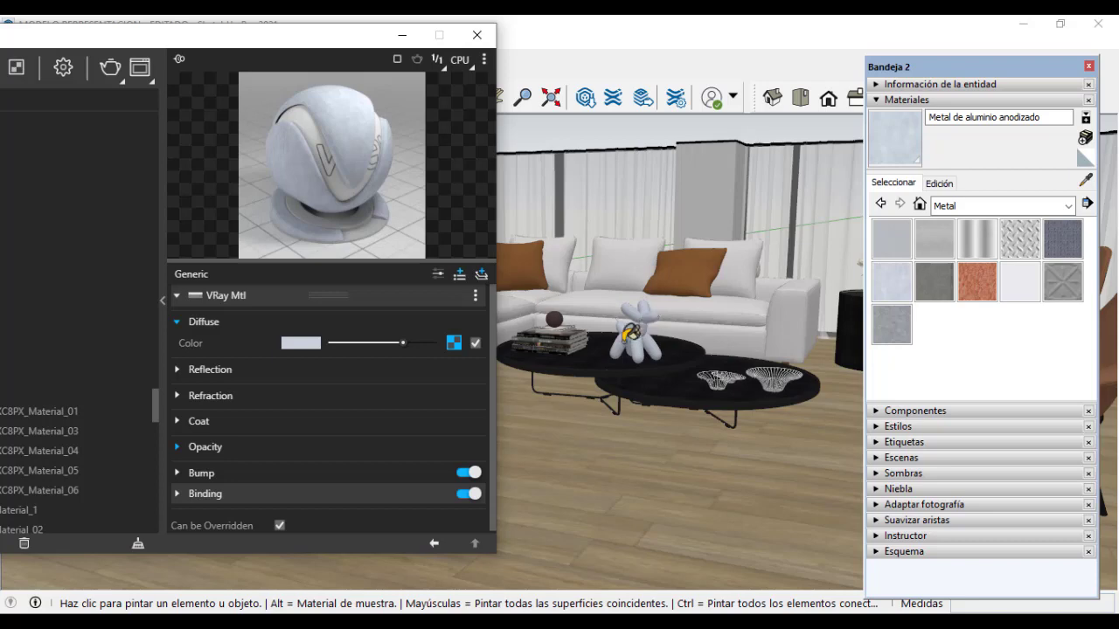
# Set the Diffuse color of the Metal de aluminio anodizado material to light yellow, RGB 0.864, 0.878, 0.486
pyautogui.moveTo(313, 345)
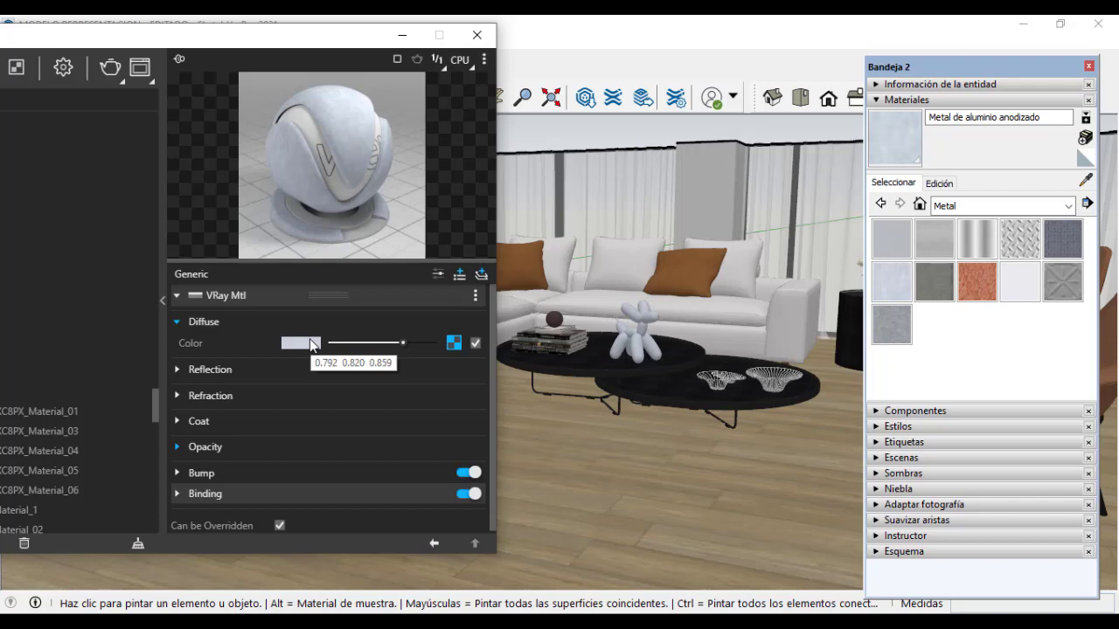
pyautogui.click(312, 345)
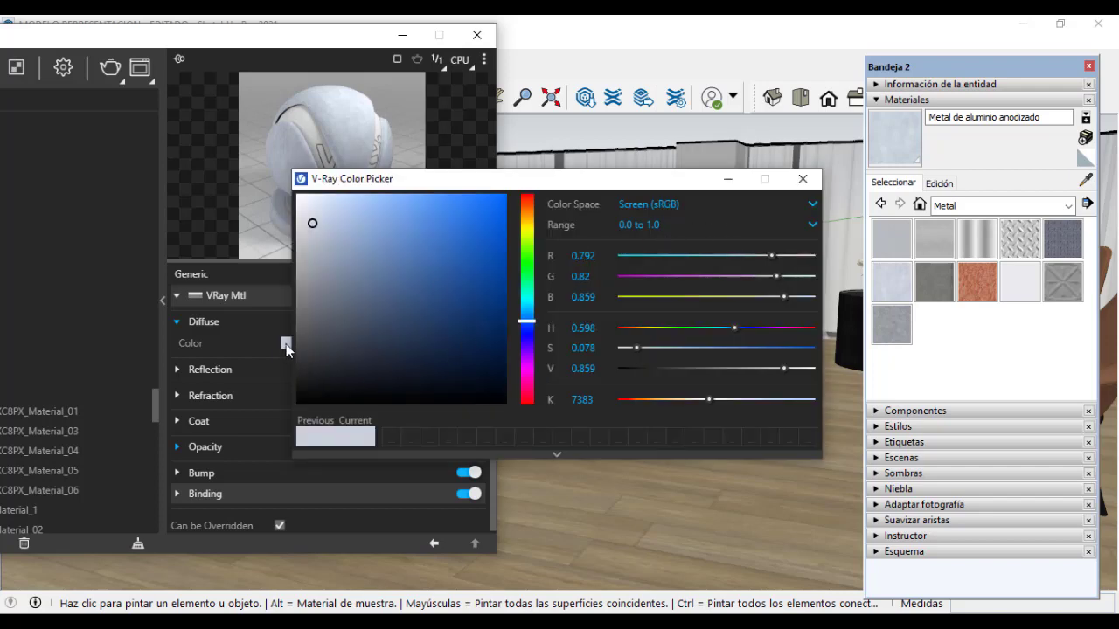
pyautogui.click(528, 238)
pyautogui.moveTo(528, 239); pyautogui.dragTo(528, 232)
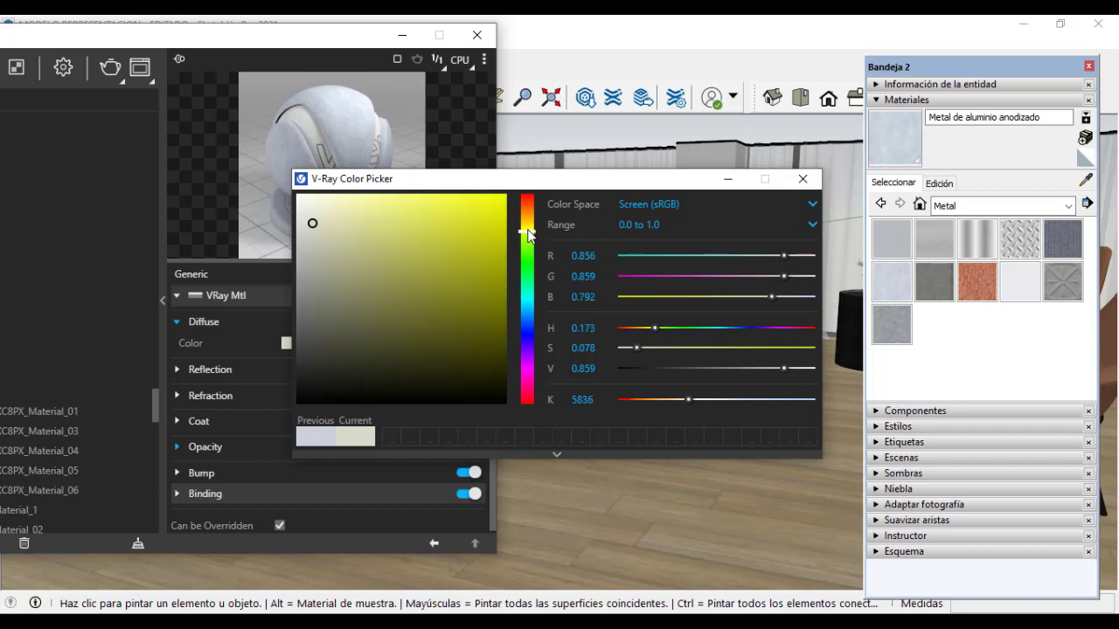
pyautogui.click(392, 212)
pyautogui.click(384, 236)
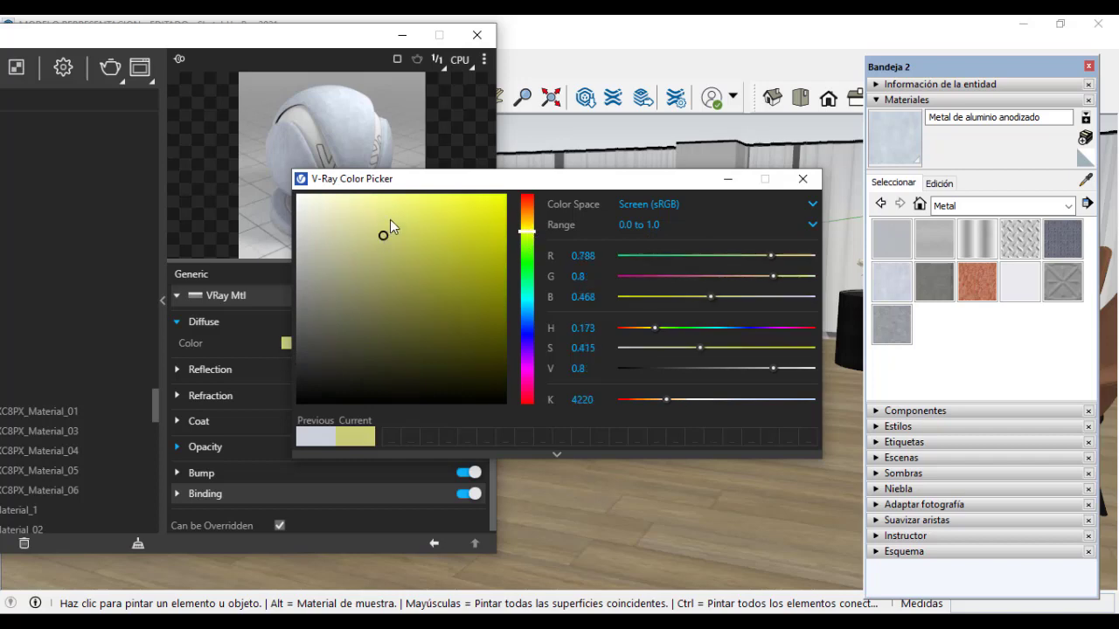
pyautogui.click(390, 219)
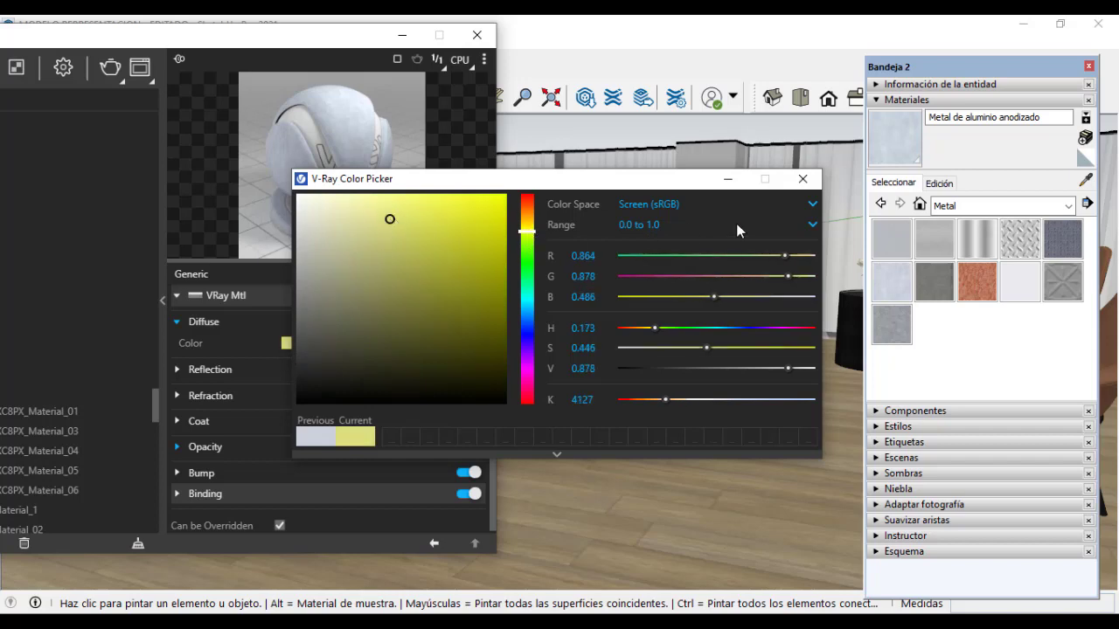
pyautogui.click(803, 180)
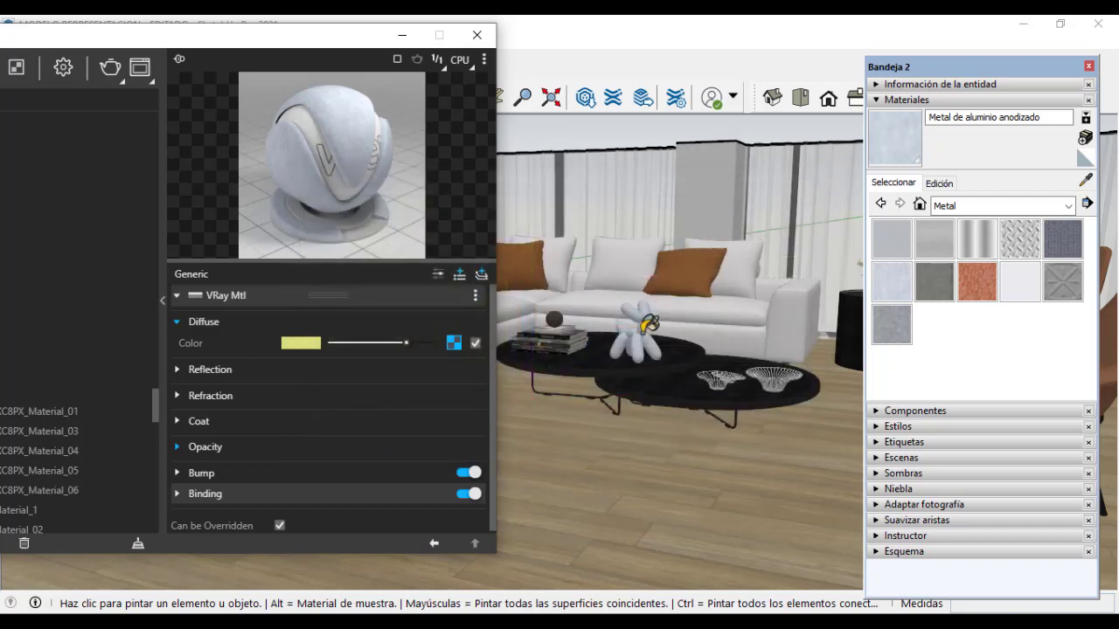
# Fine-tune the Diffuse yellow to RGB 0.86, 0.874, 0.471 and store it as a swatch in the V-Ray Color Picker
pyautogui.click(303, 344)
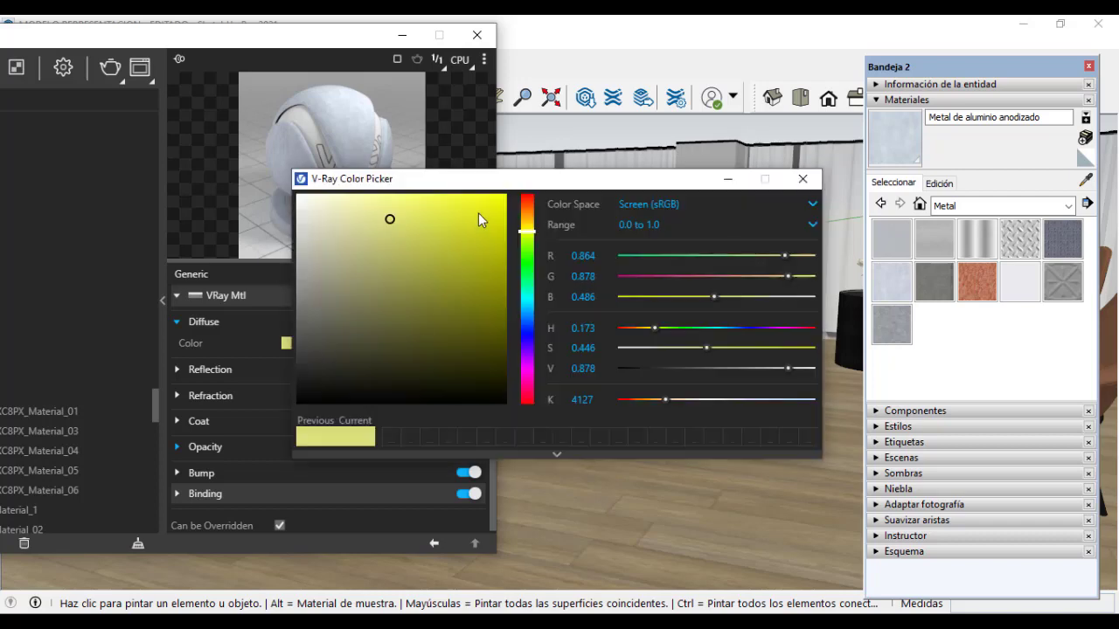
pyautogui.click(394, 220)
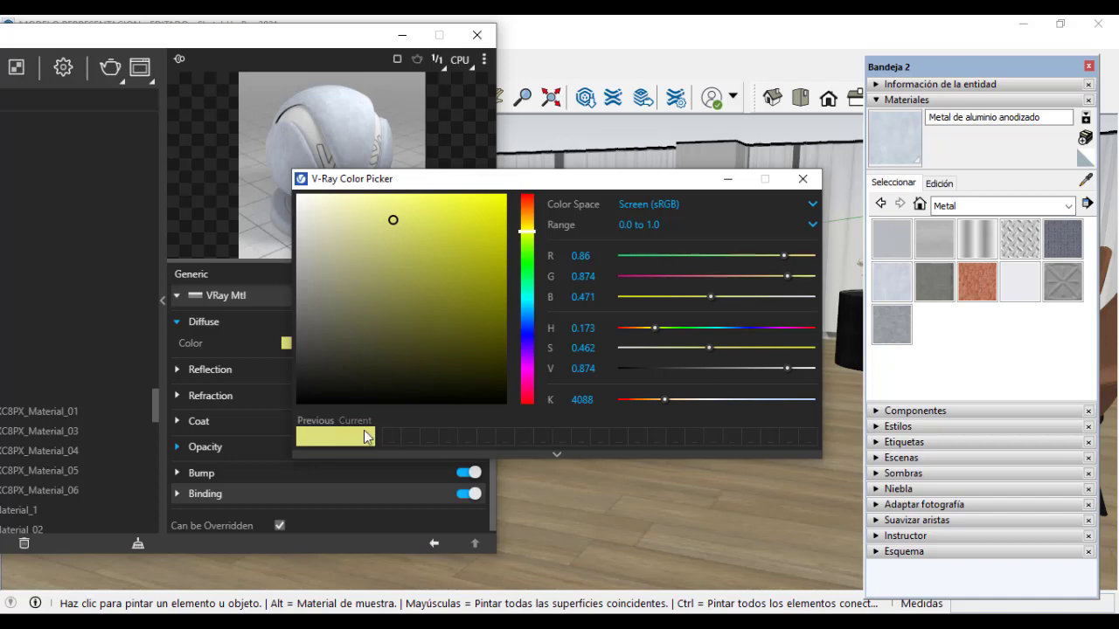
pyautogui.moveTo(364, 437); pyautogui.dragTo(391, 436)
pyautogui.click(803, 178)
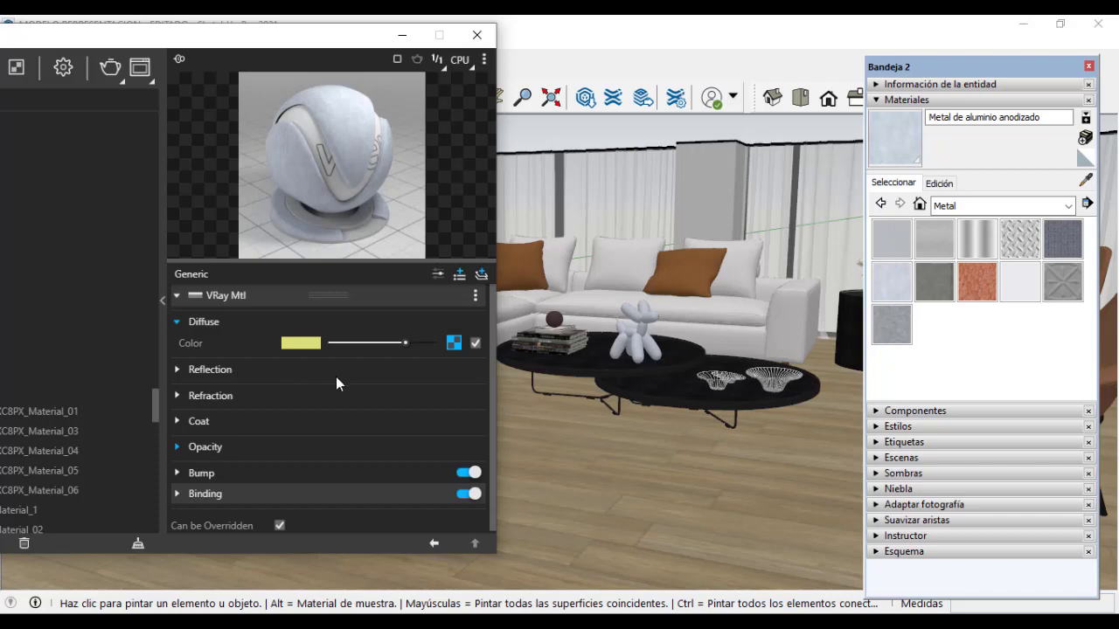
# Recolor the SketchUp material Metal de aluminio anodizado to a pale yellow and return to the Metal material collection
pyautogui.click(937, 184)
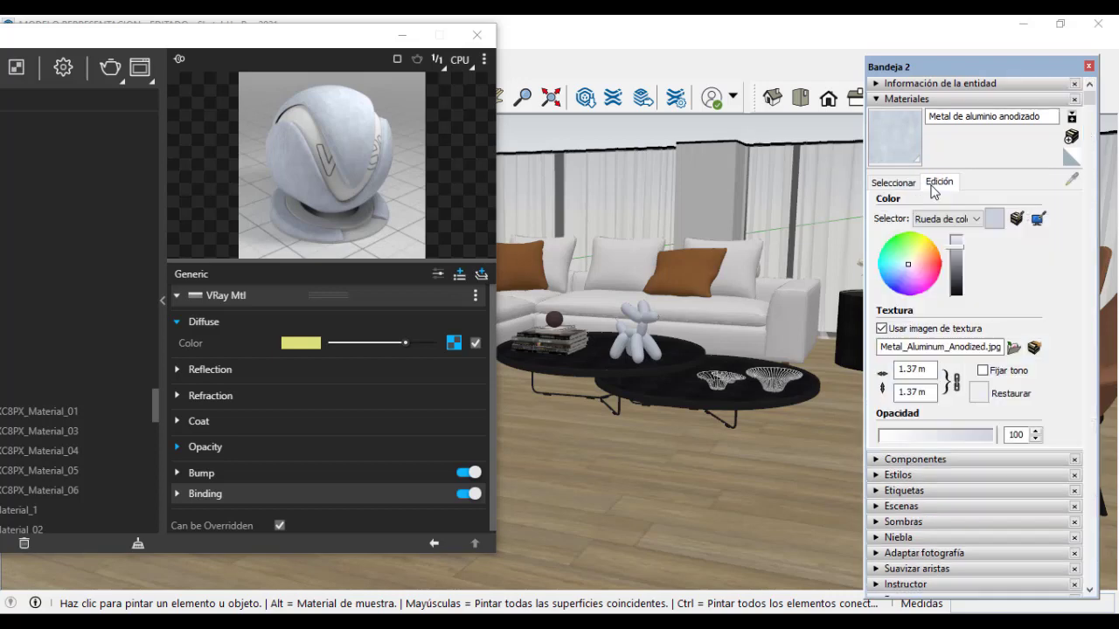
pyautogui.click(911, 254)
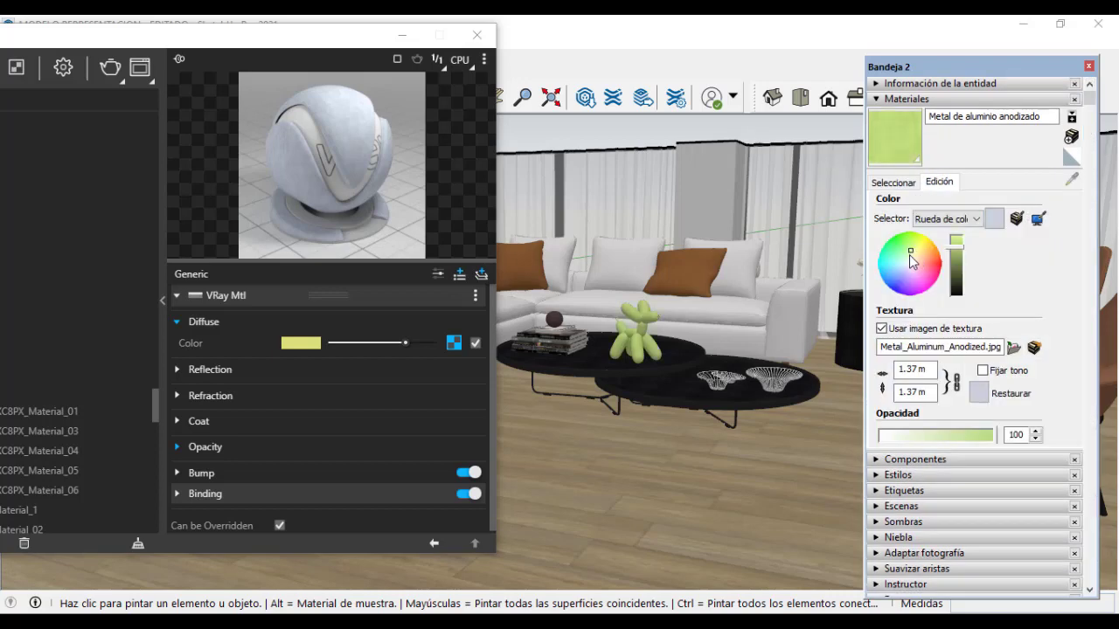
pyautogui.click(903, 258)
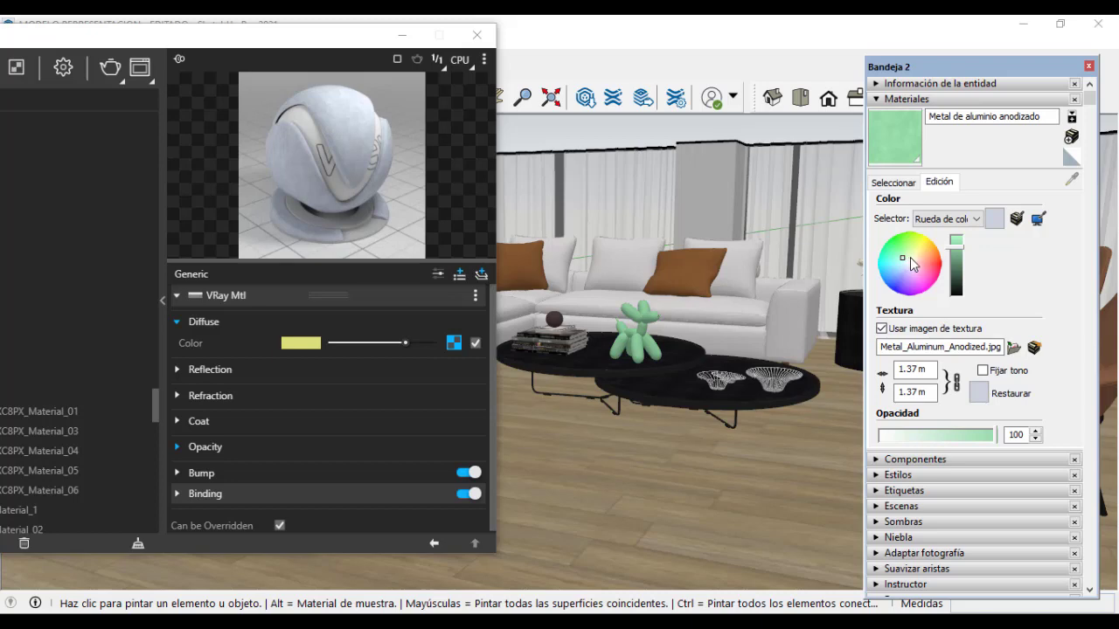
pyautogui.click(911, 258)
pyautogui.click(914, 263)
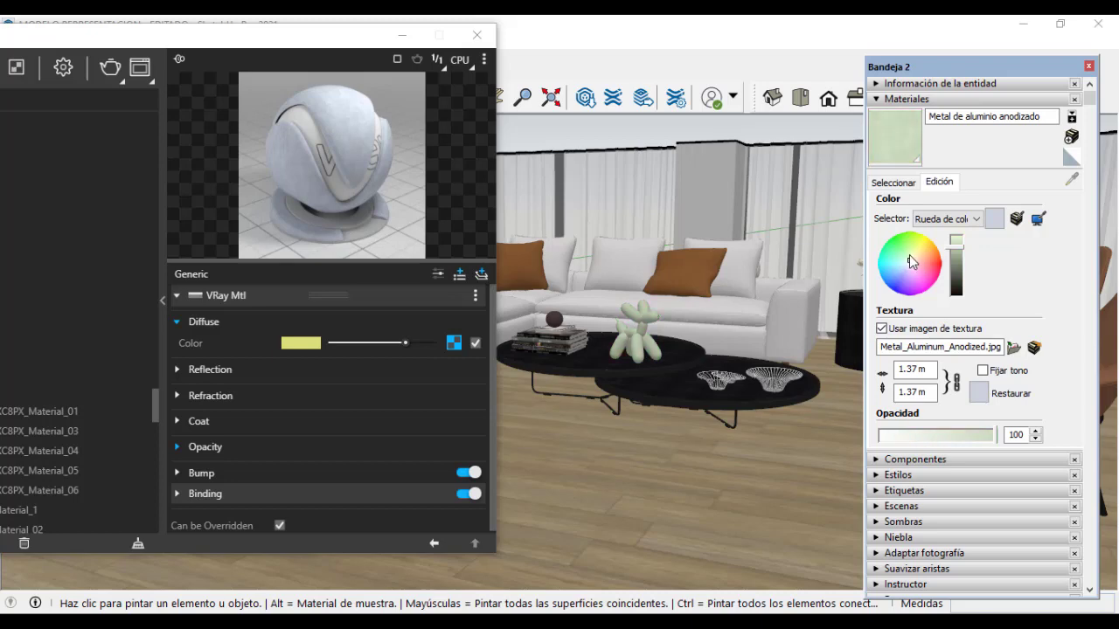
pyautogui.click(914, 262)
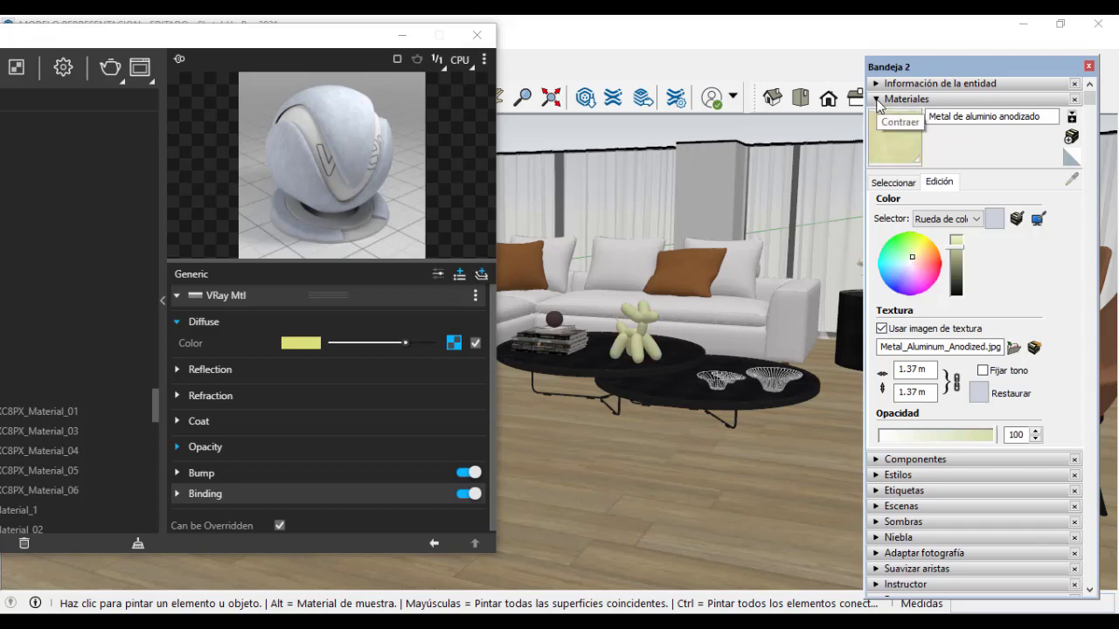
pyautogui.click(892, 181)
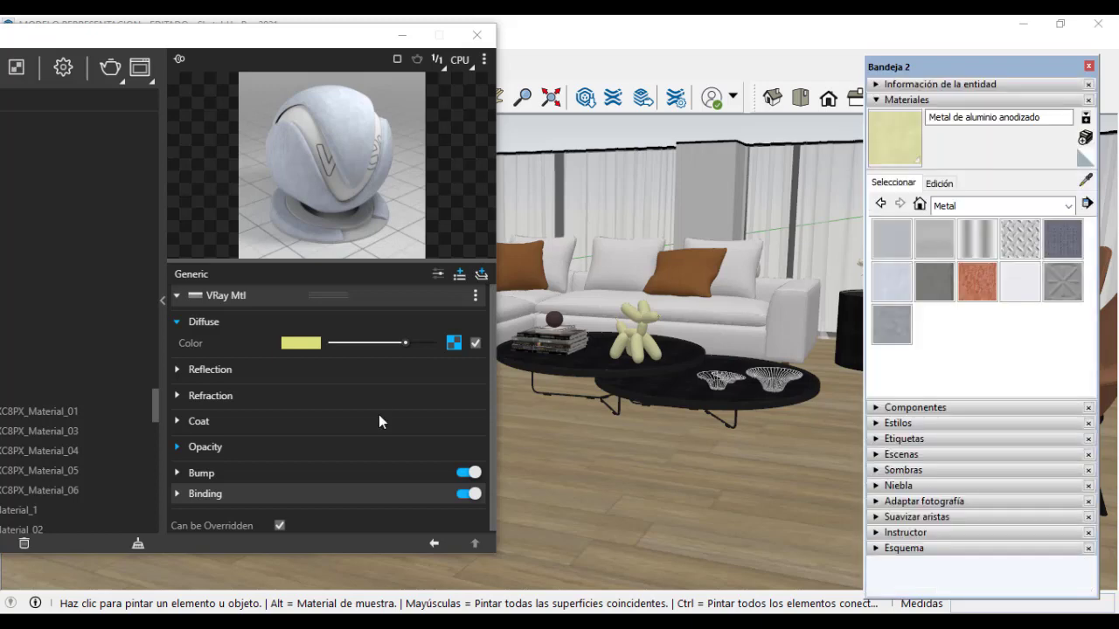
# Set the material's reflection Metalness to 0.55 and its Refraction Glossiness to 0.9
pyautogui.click(178, 370)
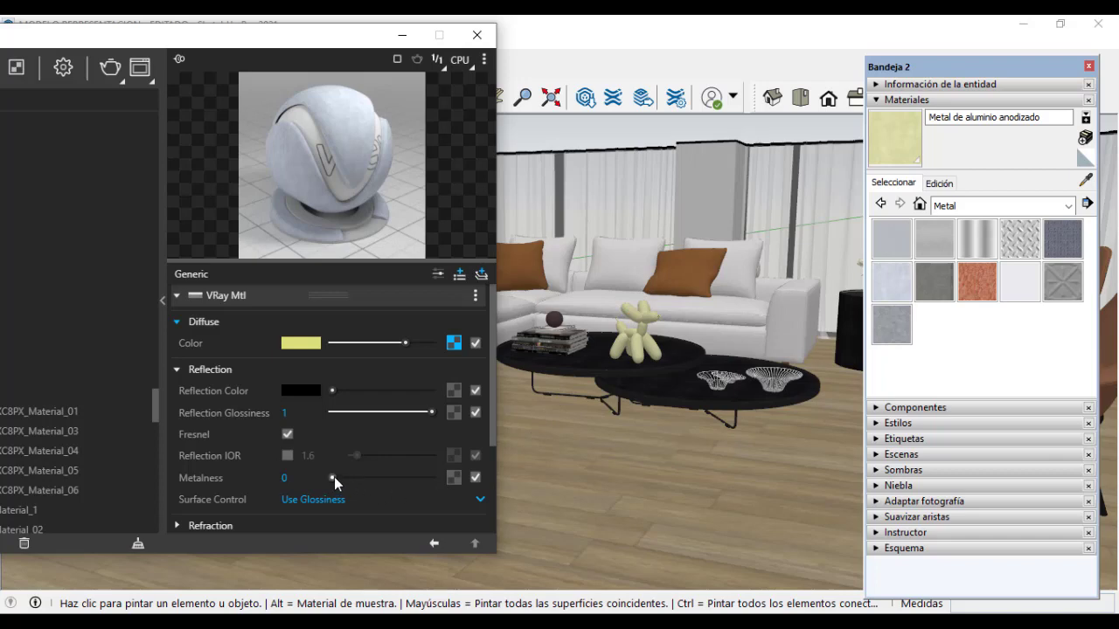
pyautogui.moveTo(334, 477); pyautogui.dragTo(387, 481)
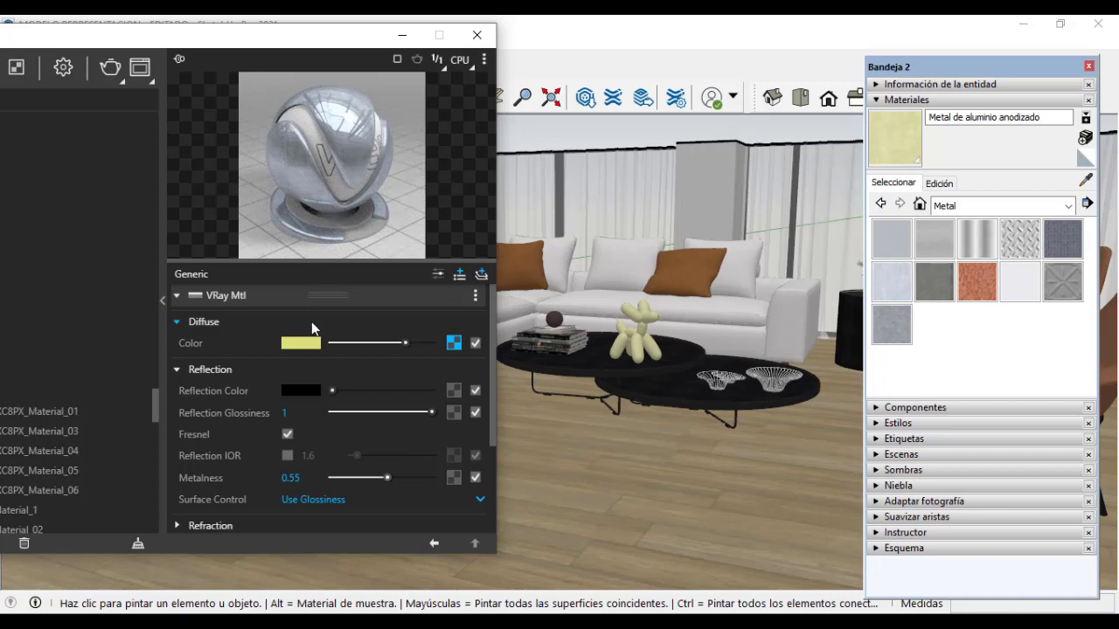
pyautogui.moveTo(492, 383); pyautogui.dragTo(493, 454)
pyautogui.click(176, 415)
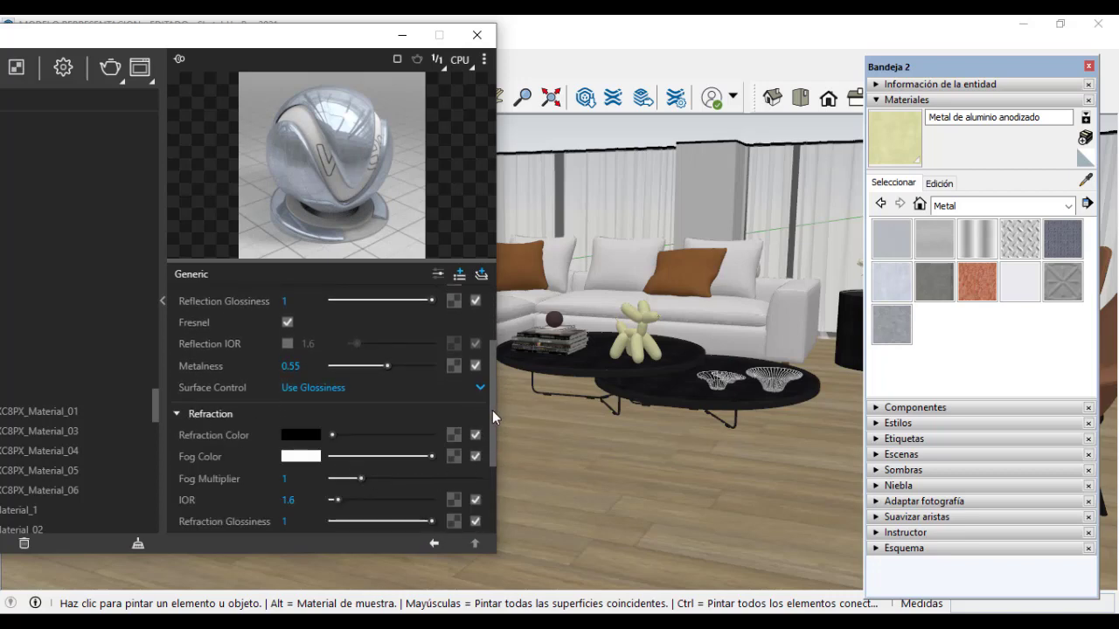
pyautogui.moveTo(492, 410); pyautogui.dragTo(497, 443)
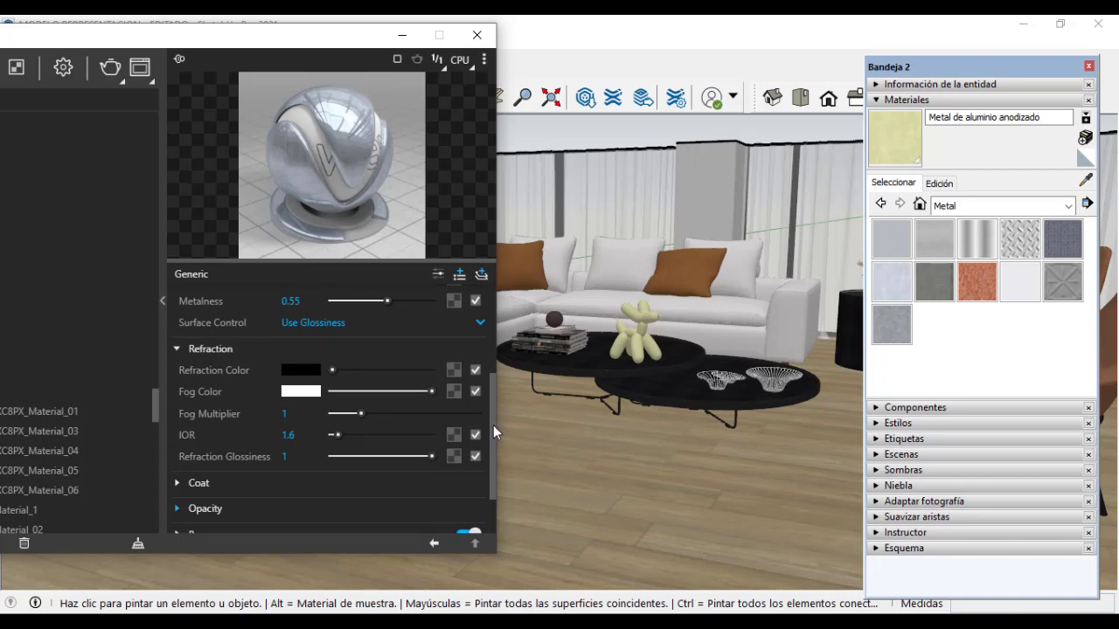
pyautogui.moveTo(493, 425); pyautogui.dragTo(493, 428)
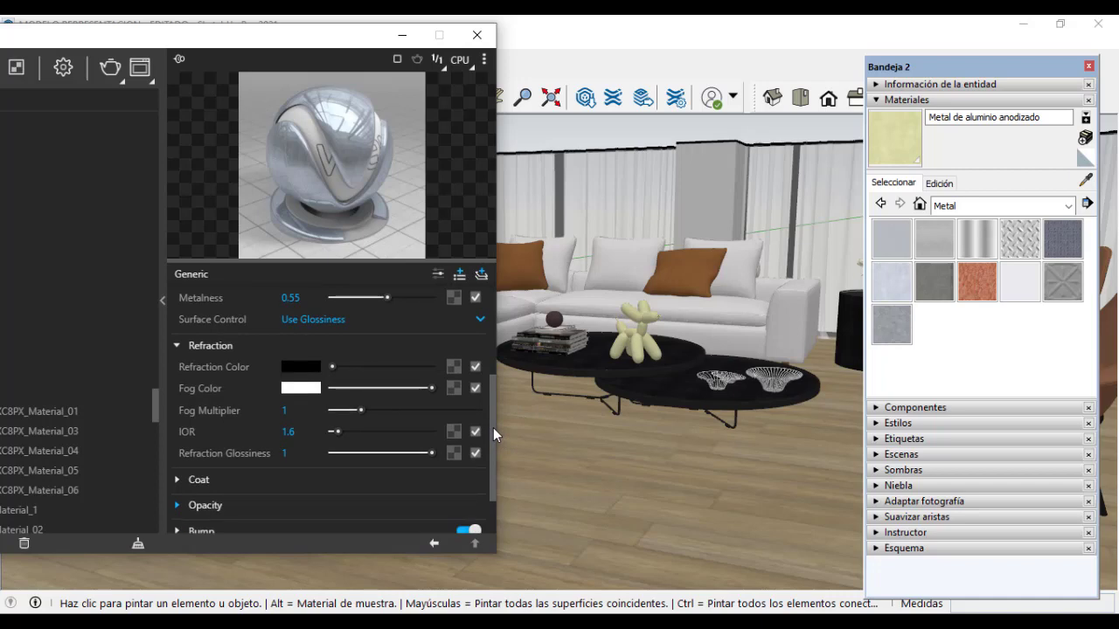
pyautogui.click(404, 453)
pyautogui.click(420, 452)
# Expand the Coat parameters and try reds for the Coat Color, settling on a very pale pinkish white
pyautogui.moveTo(494, 417); pyautogui.dragTo(490, 453)
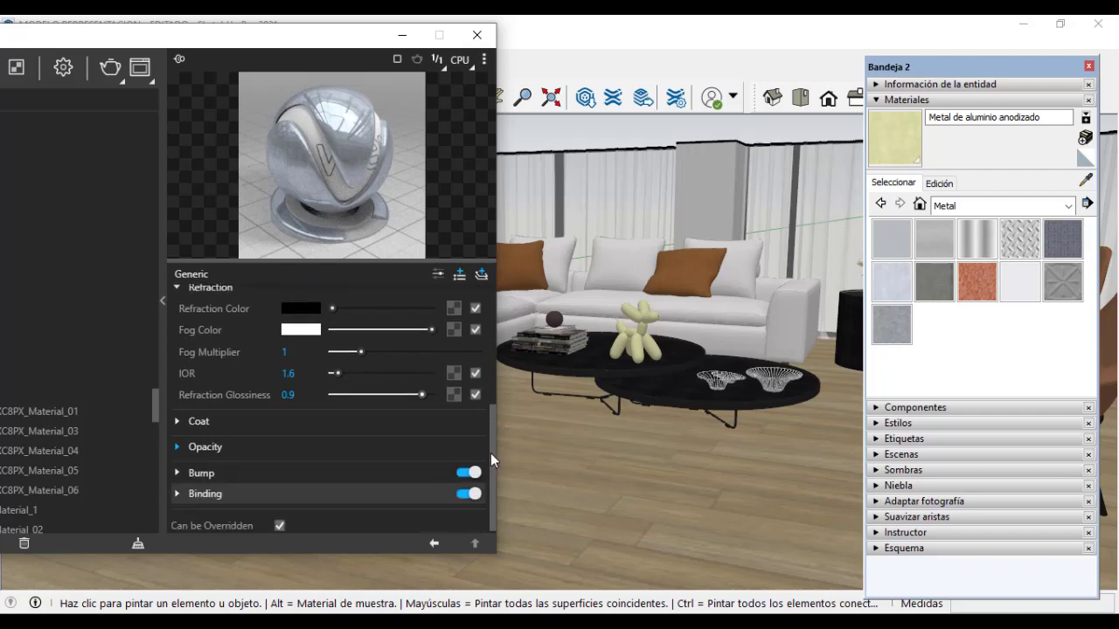
pyautogui.click(178, 419)
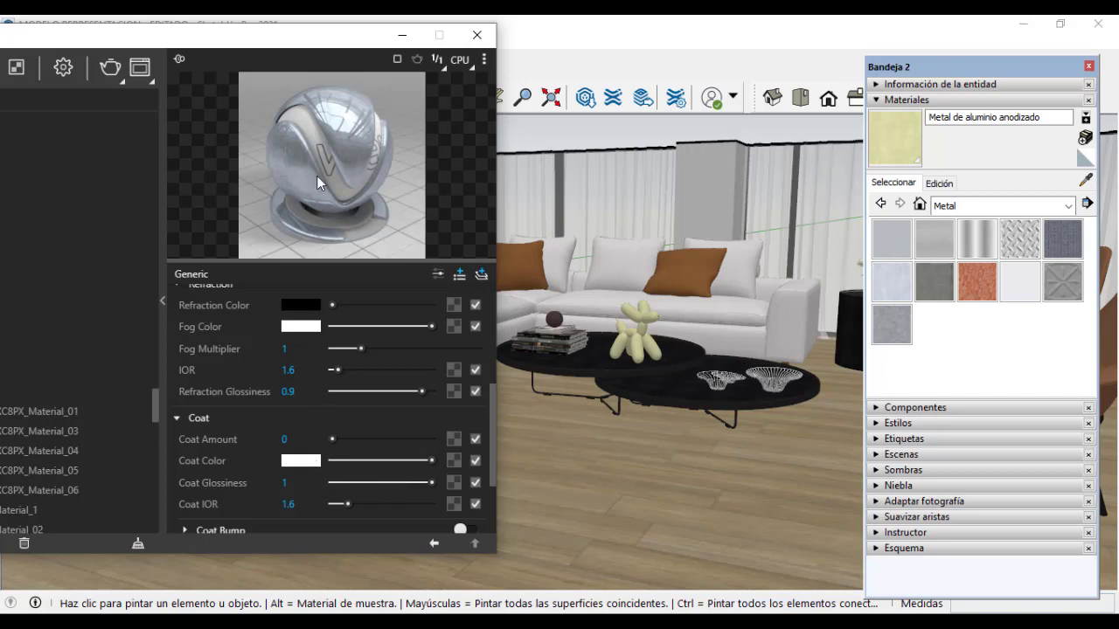
pyautogui.click(302, 462)
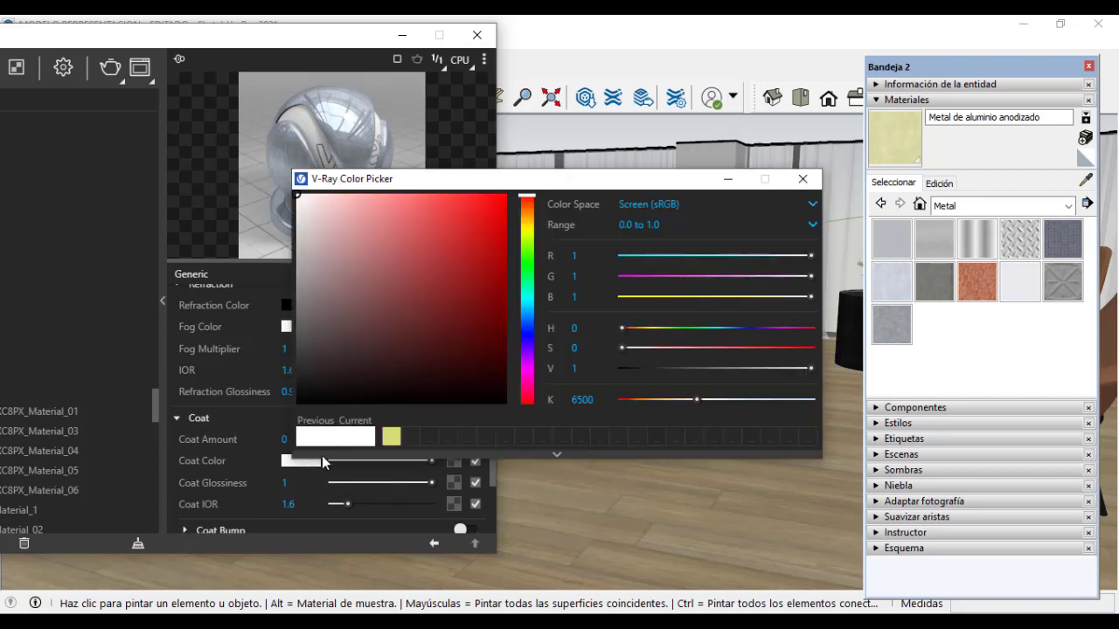
pyautogui.click(370, 216)
pyautogui.click(447, 225)
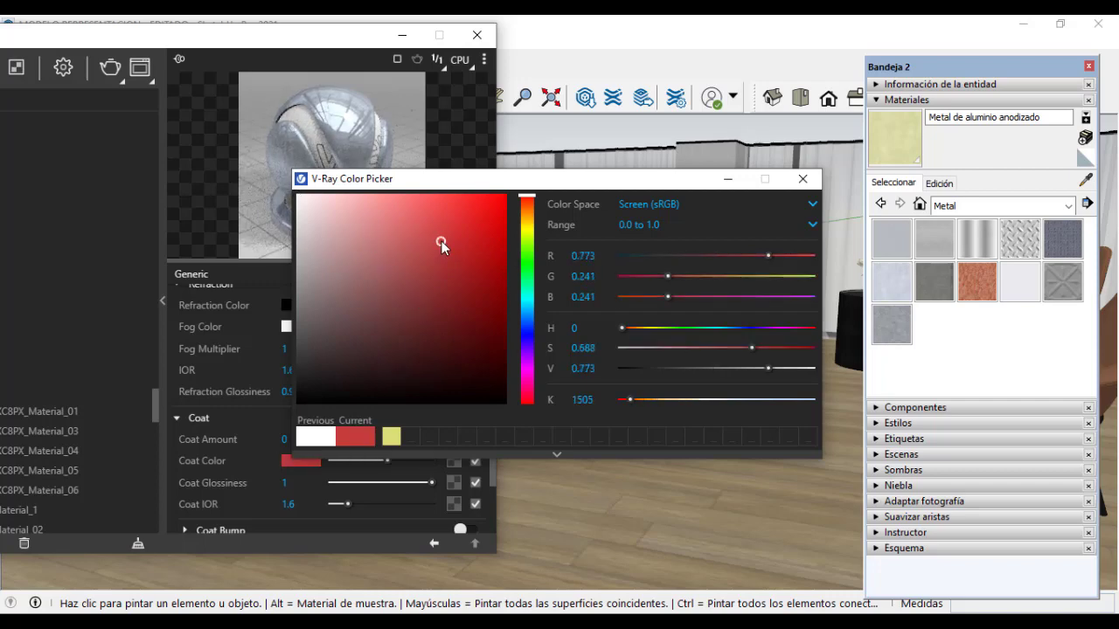
pyautogui.moveTo(447, 225); pyautogui.dragTo(427, 290)
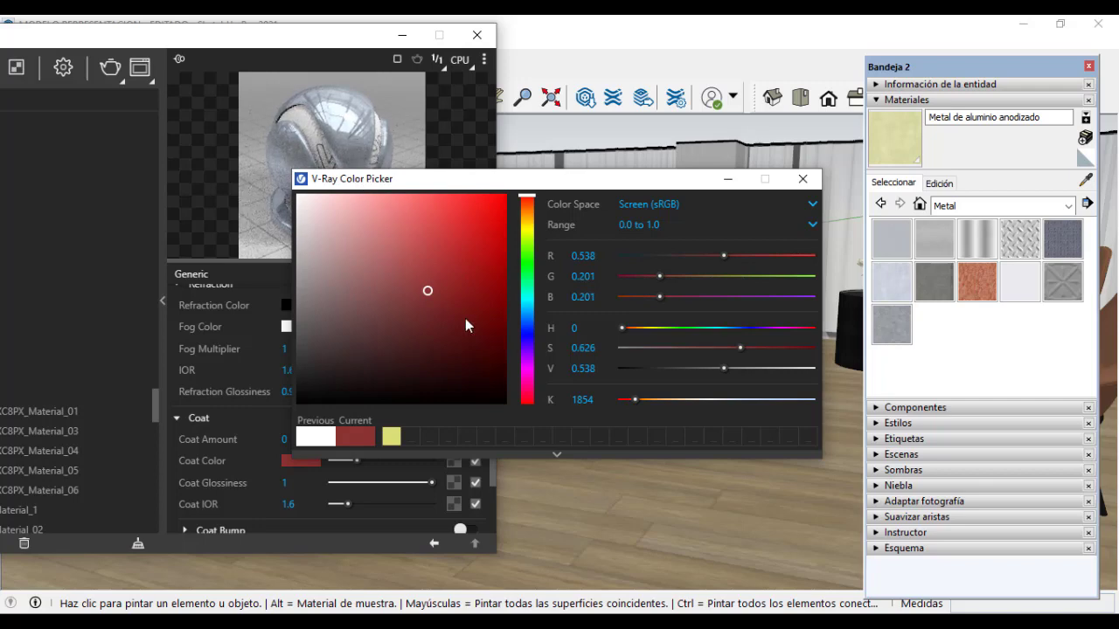
pyautogui.click(444, 330)
pyautogui.click(323, 216)
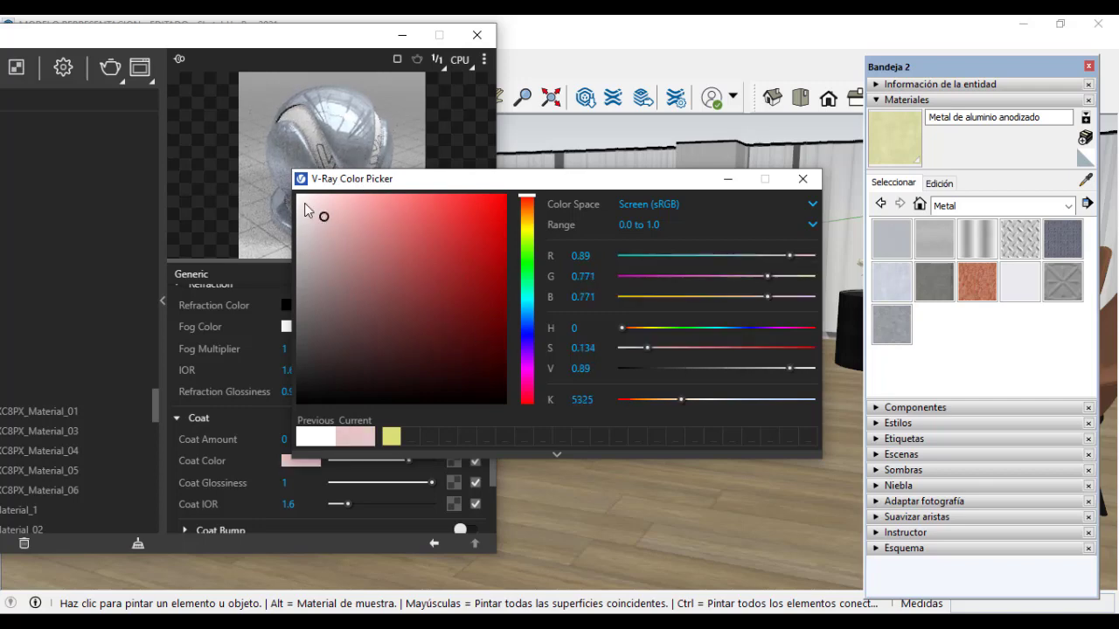
pyautogui.click(305, 204)
pyautogui.click(803, 178)
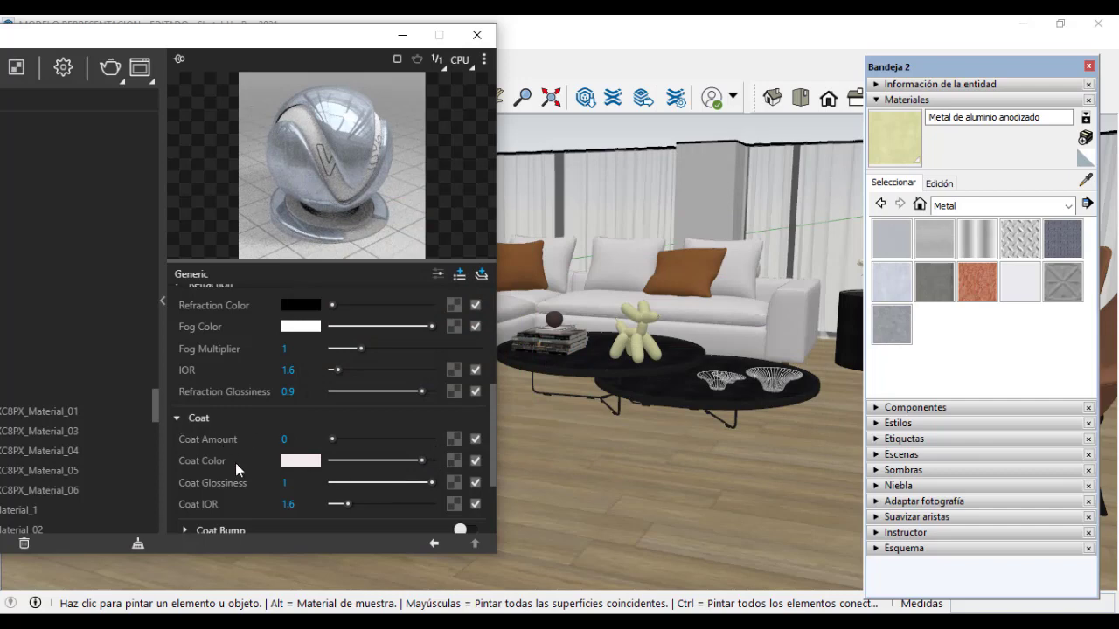
# Review the material's Coat and Opacity parameters, and collapse the whole VRay Mtl layer
pyautogui.scroll(-3, 243, 472)
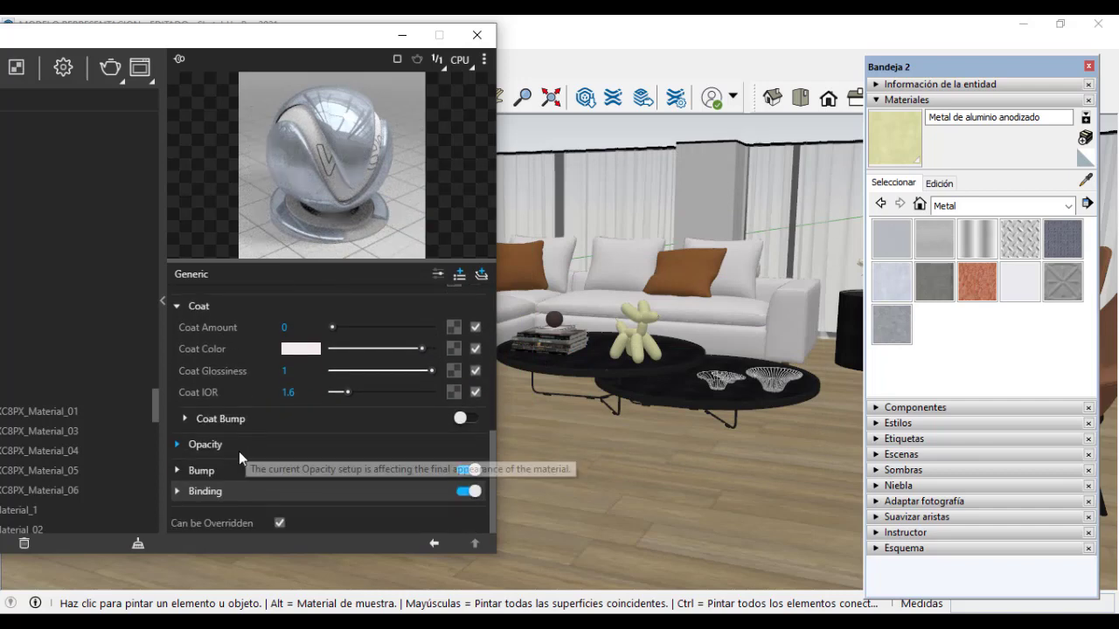
pyautogui.click(178, 444)
pyautogui.scroll(-1, 288, 468)
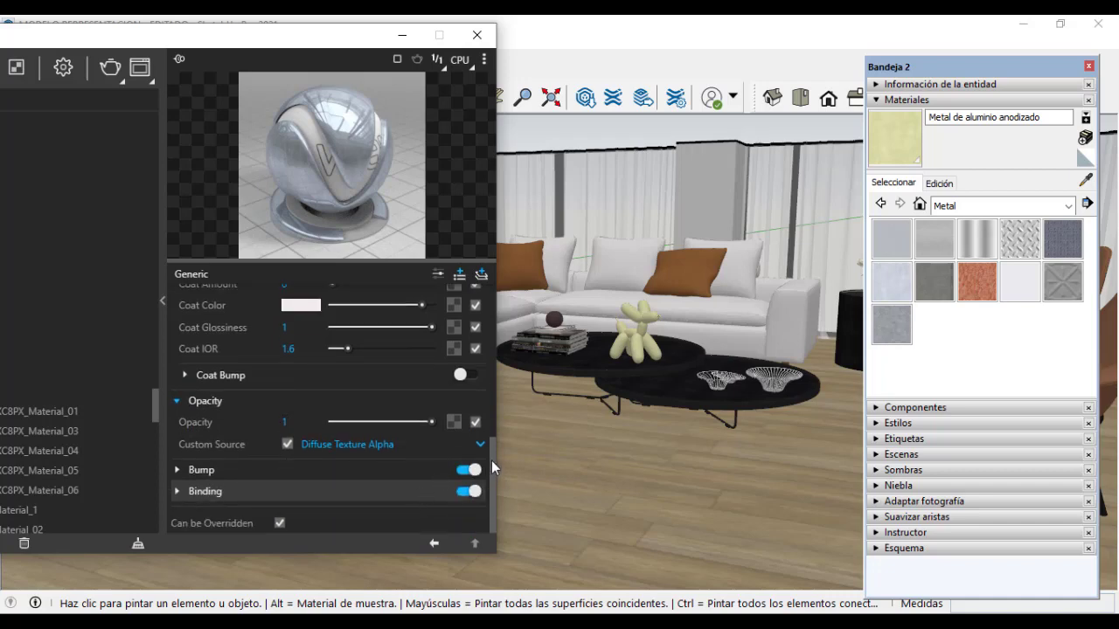
pyautogui.moveTo(491, 460); pyautogui.dragTo(501, 288)
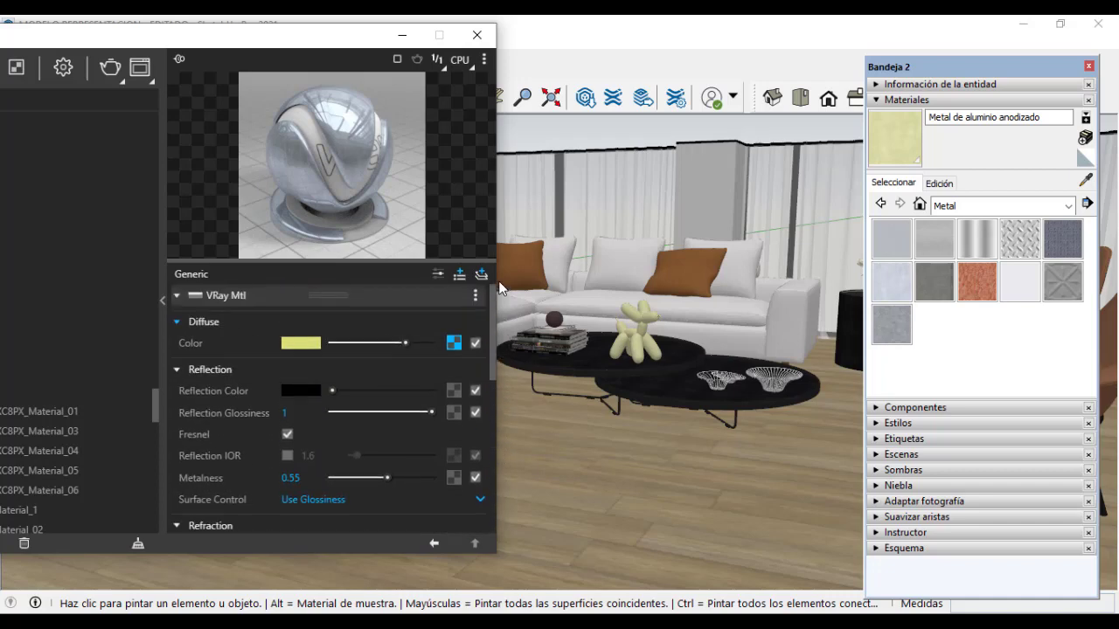
pyautogui.click(178, 297)
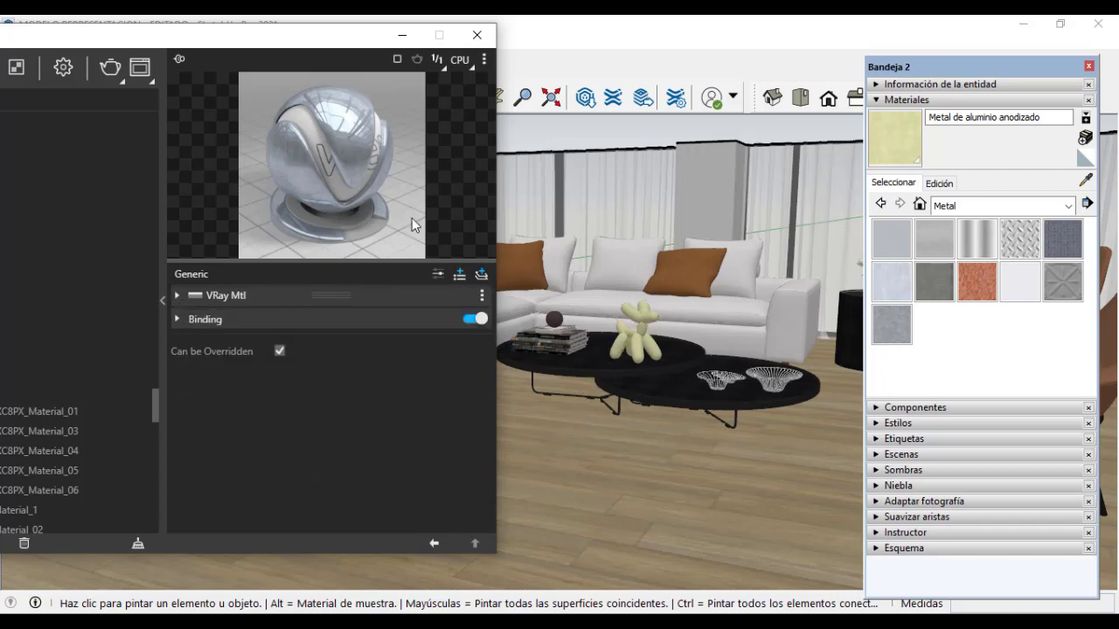
# Reposition the Asset Editor so that its material list and asset categories are fully in view
pyautogui.moveTo(350, 38); pyautogui.dragTo(402, 46)
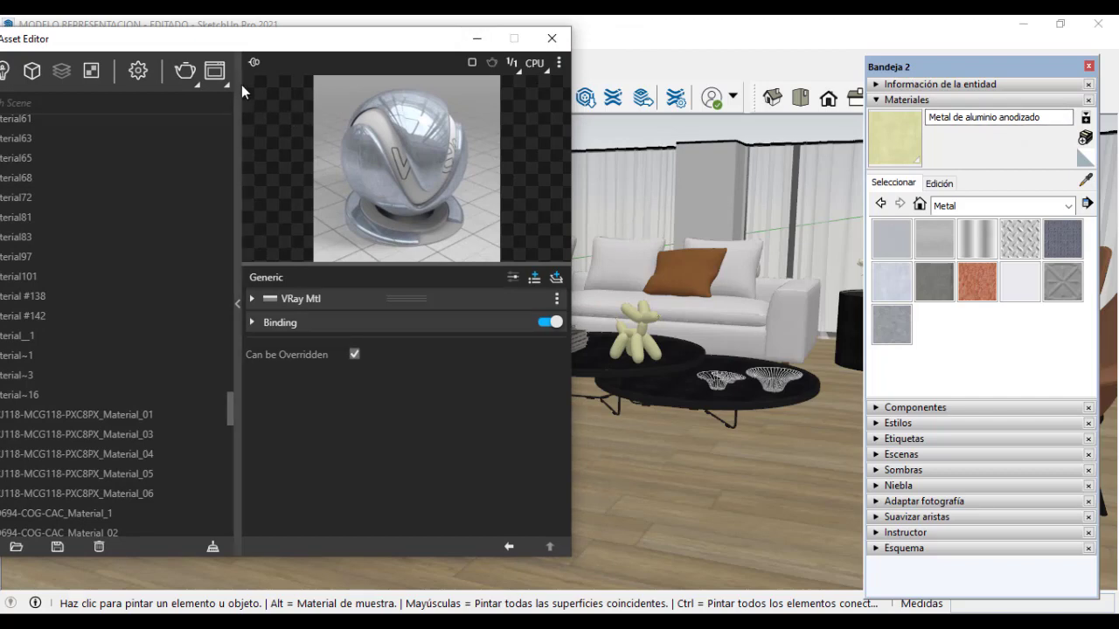
pyautogui.moveTo(294, 48); pyautogui.dragTo(356, 54)
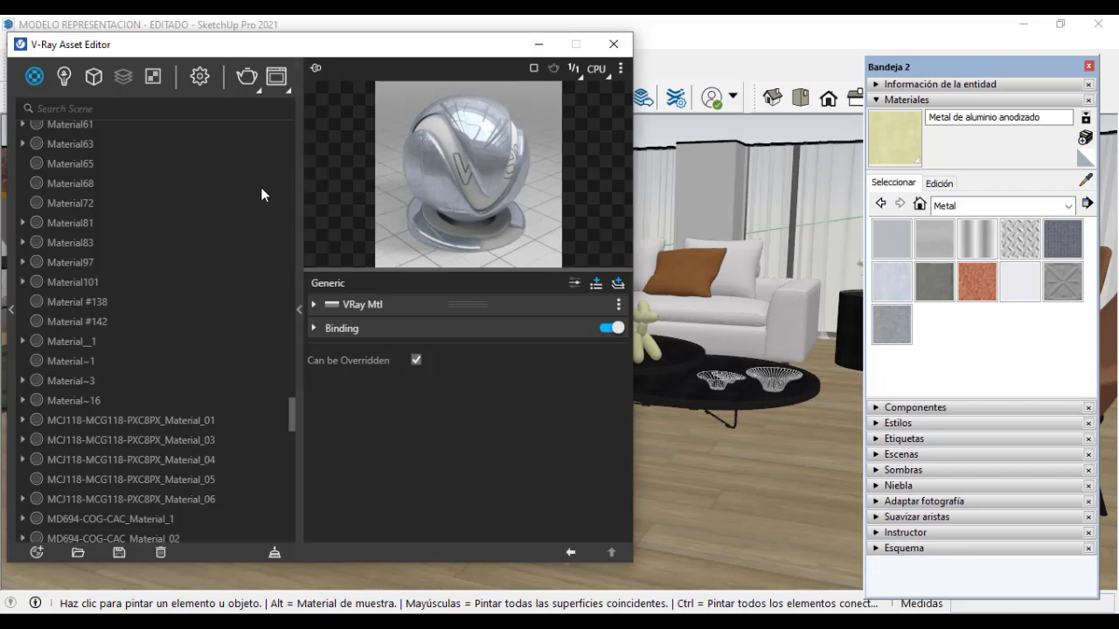
pyautogui.moveTo(365, 54); pyautogui.dragTo(361, 43)
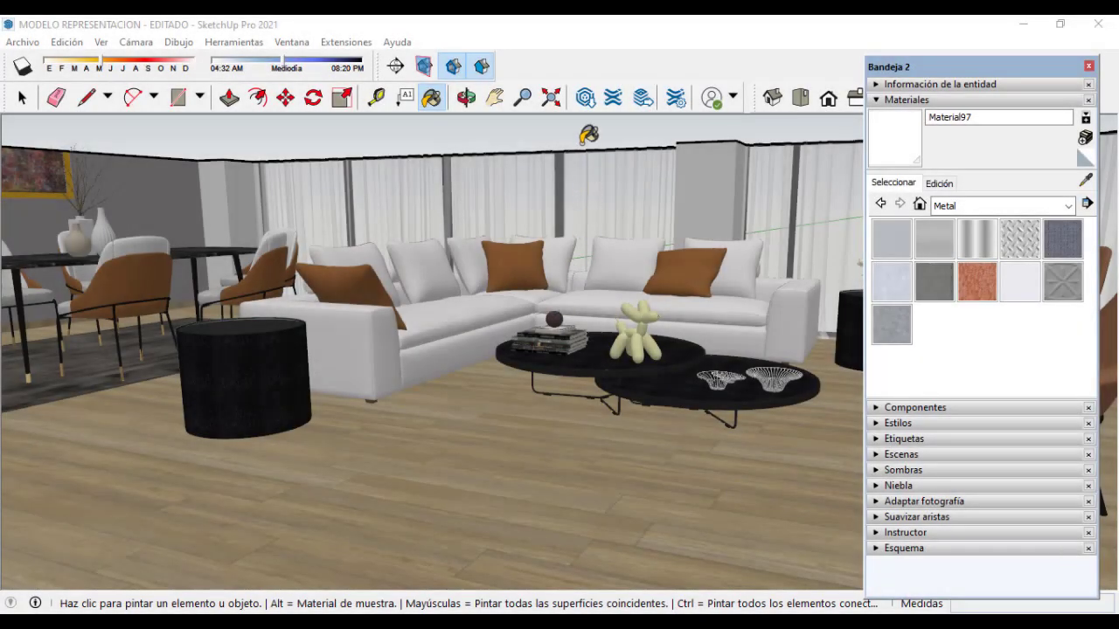
# Return to the unobstructed living room view and start a V-Ray render of it
pyautogui.click(572, 38)
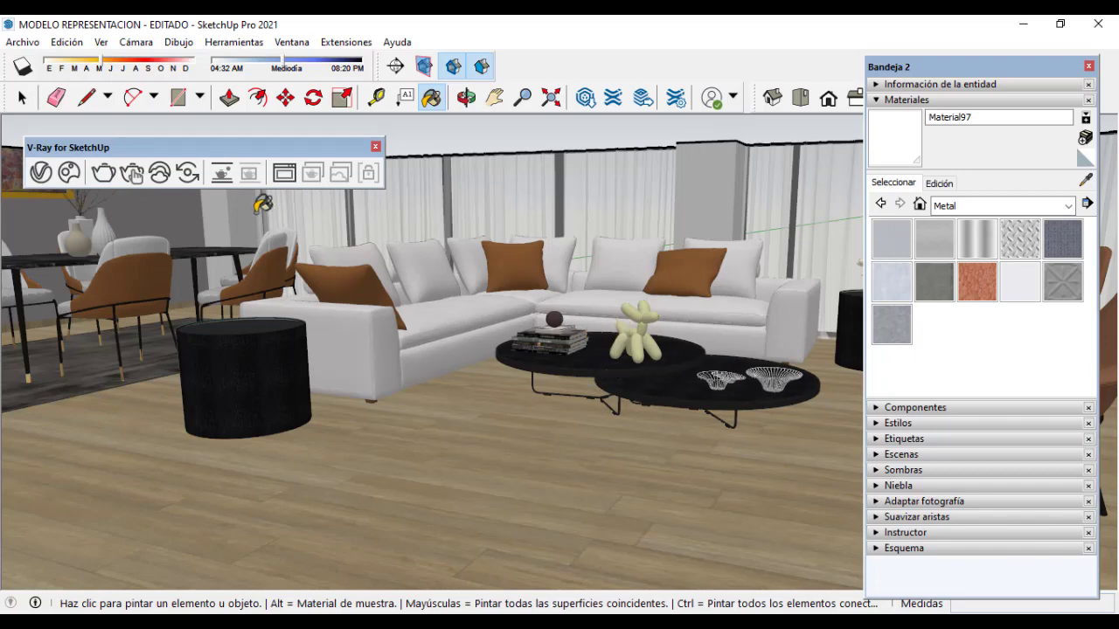
pyautogui.click(106, 174)
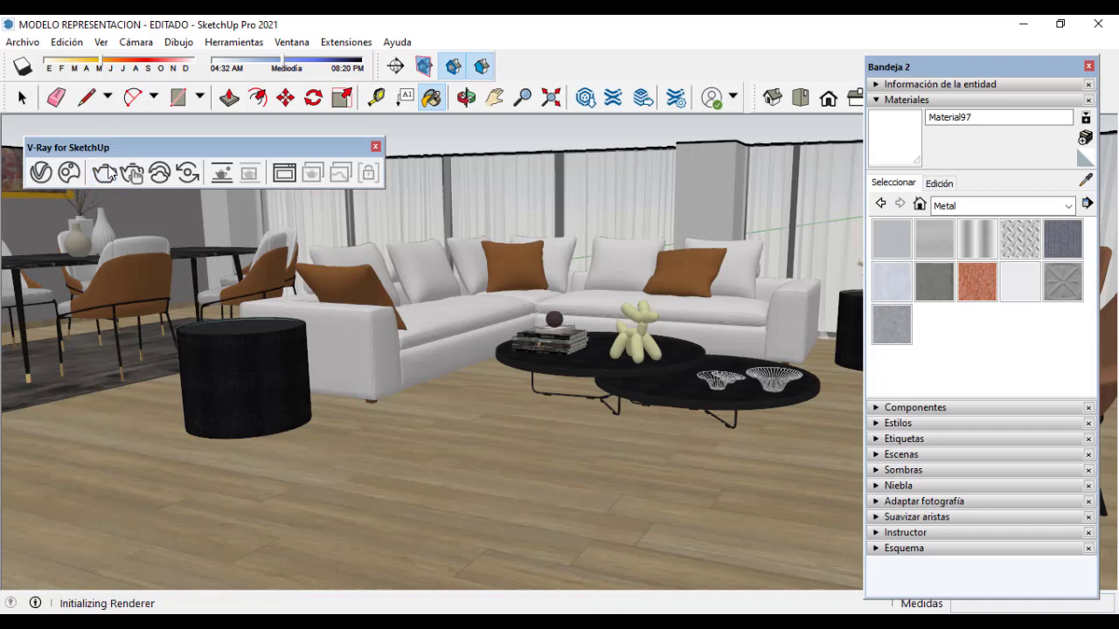